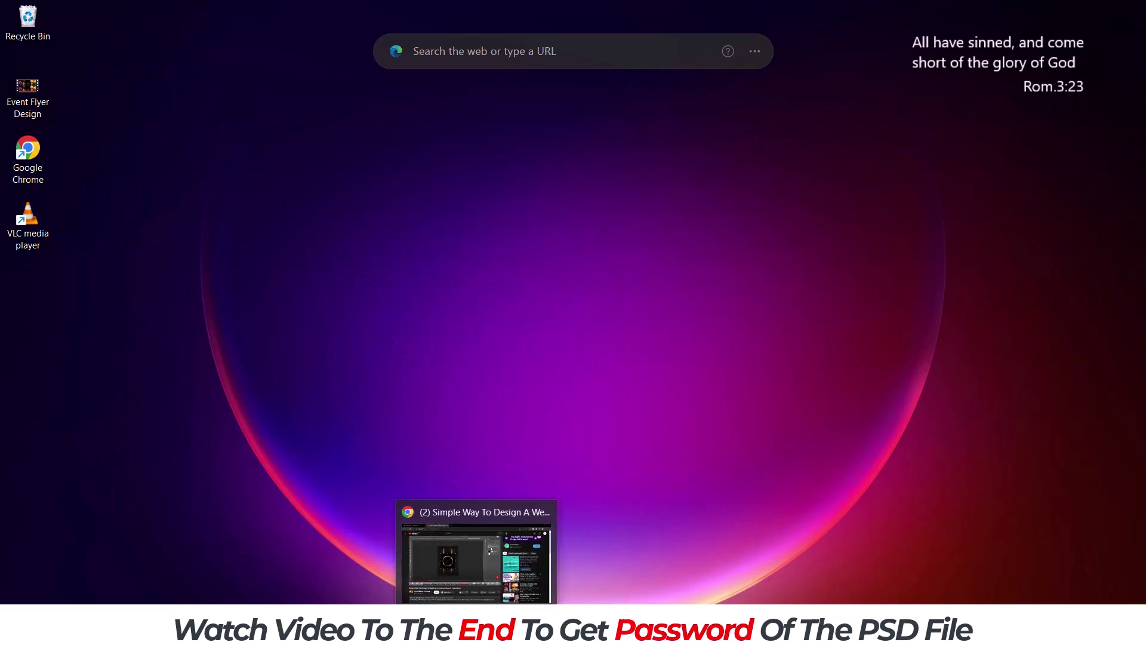
- Browse the YouTube channel's videos page, then minimize the browser
{"action": "left_click", "coordinate": [522, 577]}
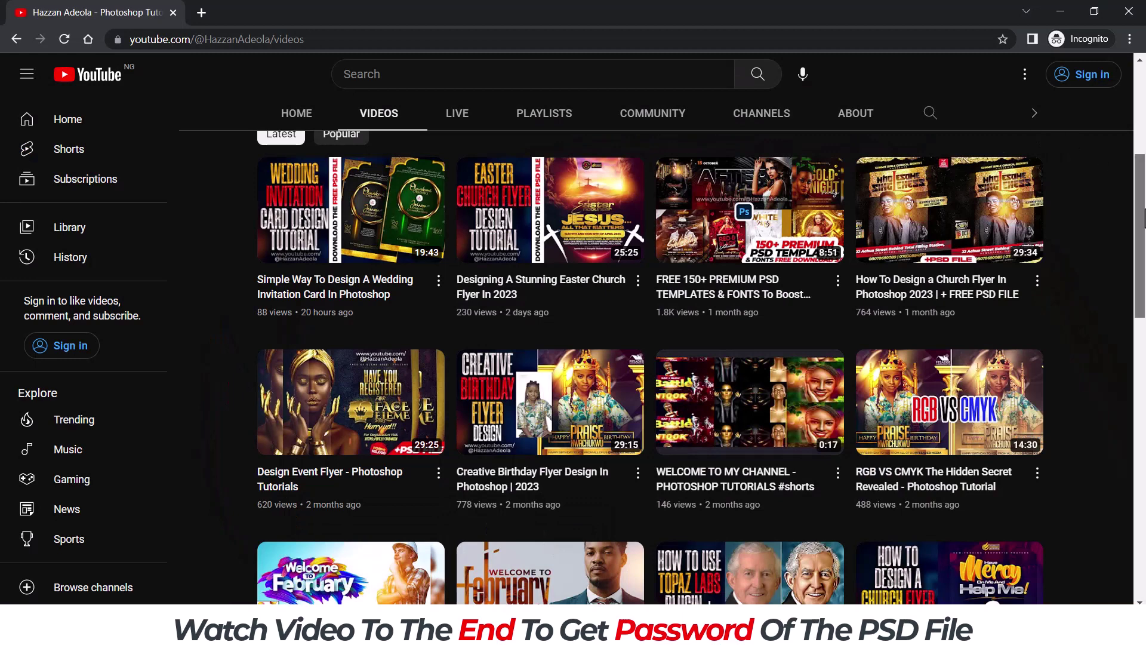
{"action": "scroll", "coordinate": [1144, 218], "scroll_direction": "up", "scroll_amount": 5}
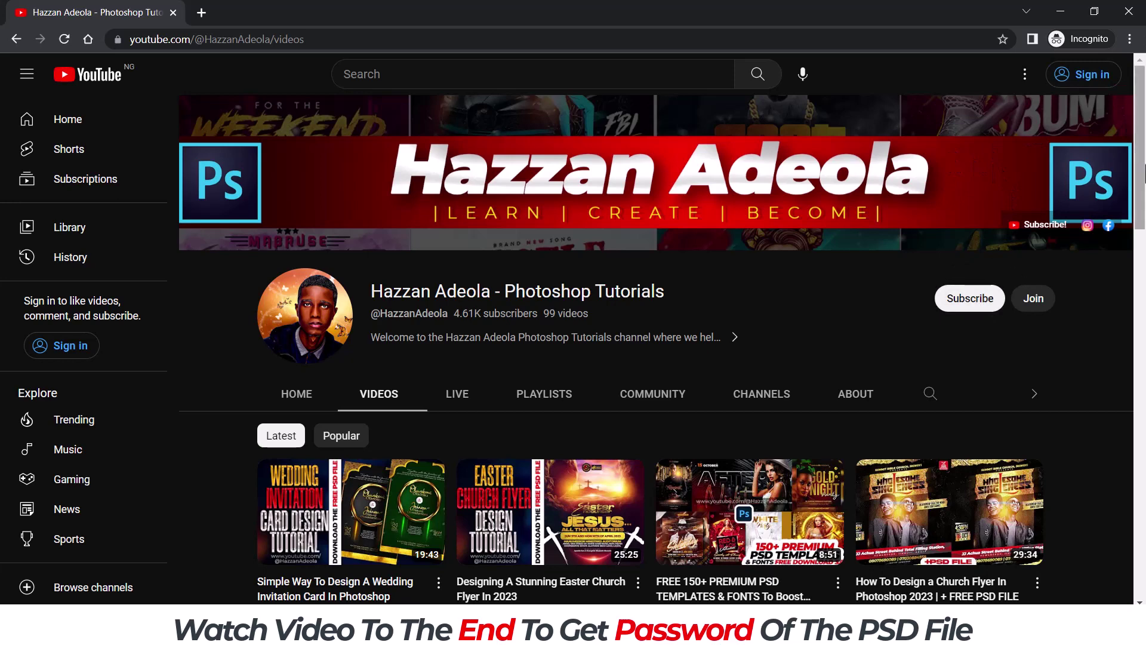
{"action": "mouse_move", "coordinate": [1145, 173]}
{"action": "left_mouse_down"}
{"action": "mouse_move", "coordinate": [1144, 573]}
{"action": "mouse_move", "coordinate": [1142, 203]}
{"action": "left_mouse_up"}
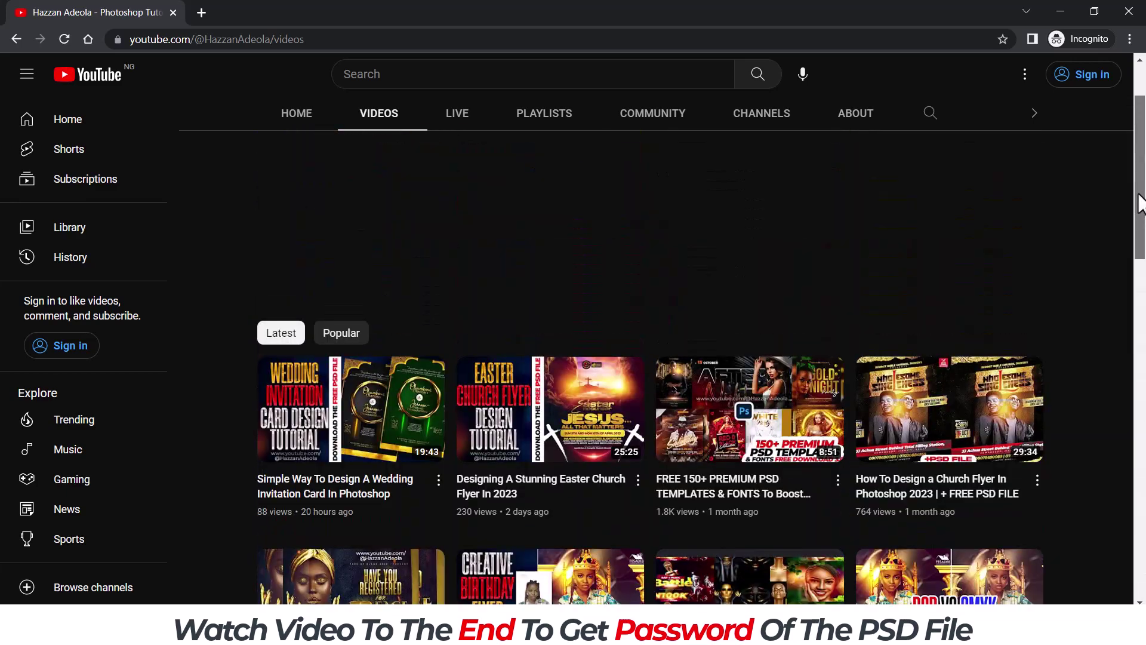
{"action": "left_click_drag", "start_coordinate": [1142, 203], "coordinate": [1052, 161]}
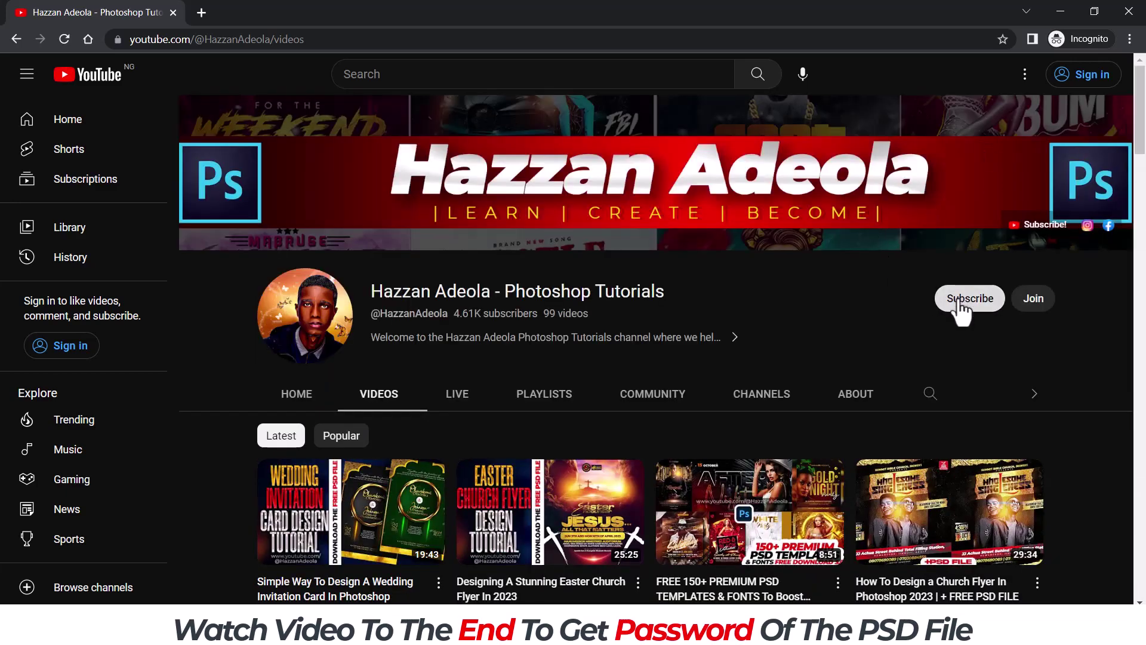
{"action": "left_click", "coordinate": [1060, 12]}
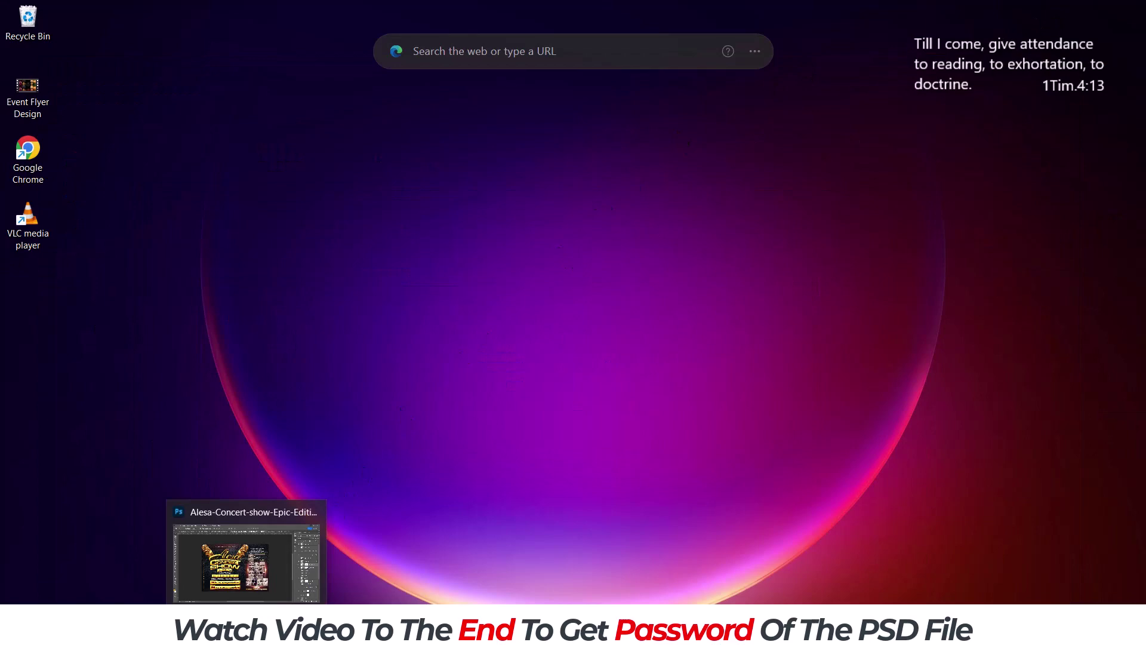
- Restore the flyer and hide the top layers: light copies, names, venue, photo collage, banners, WIND
{"action": "left_click", "coordinate": [271, 554]}
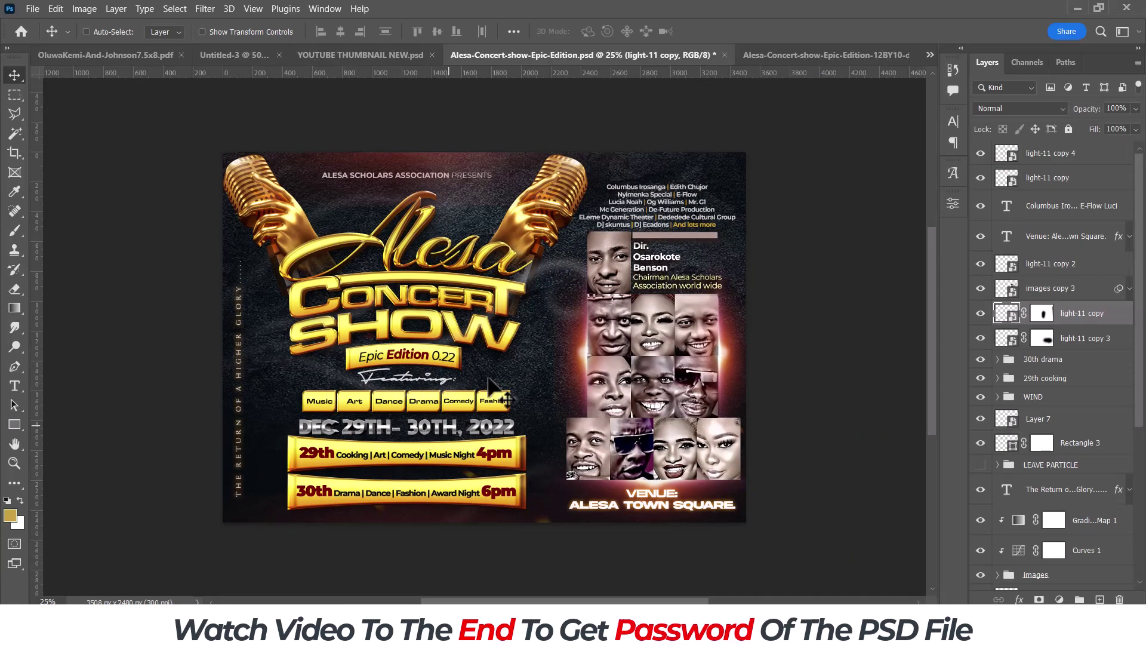
{"action": "left_click", "coordinate": [981, 153]}
{"action": "left_click", "coordinate": [981, 178]}
{"action": "left_click", "coordinate": [981, 205]}
{"action": "left_click", "coordinate": [981, 236]}
{"action": "left_click", "coordinate": [981, 263]}
{"action": "left_click", "coordinate": [981, 288]}
{"action": "left_click", "coordinate": [981, 313]}
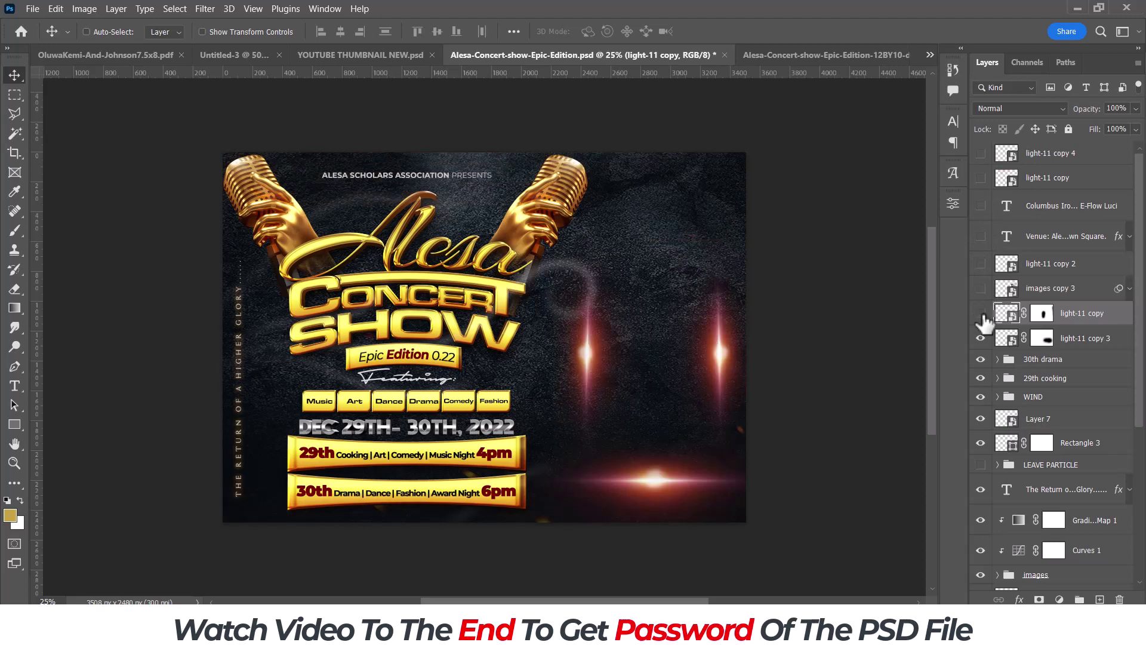
{"action": "left_click", "coordinate": [981, 338]}
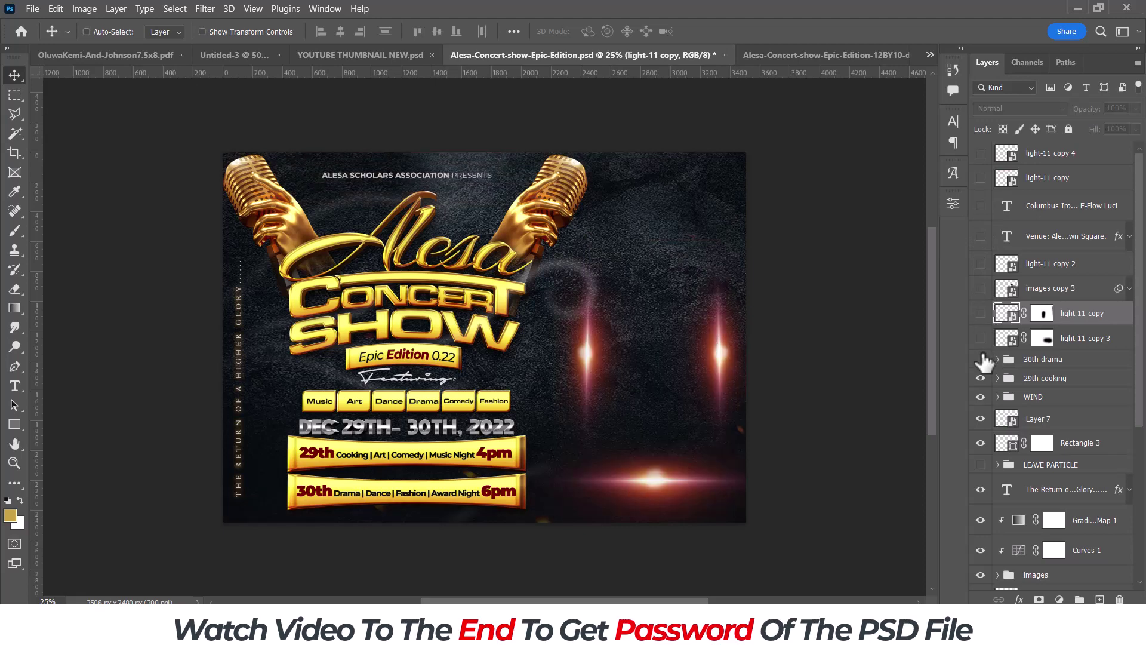
{"action": "left_click", "coordinate": [981, 359]}
{"action": "left_click", "coordinate": [981, 378]}
{"action": "left_click", "coordinate": [982, 398]}
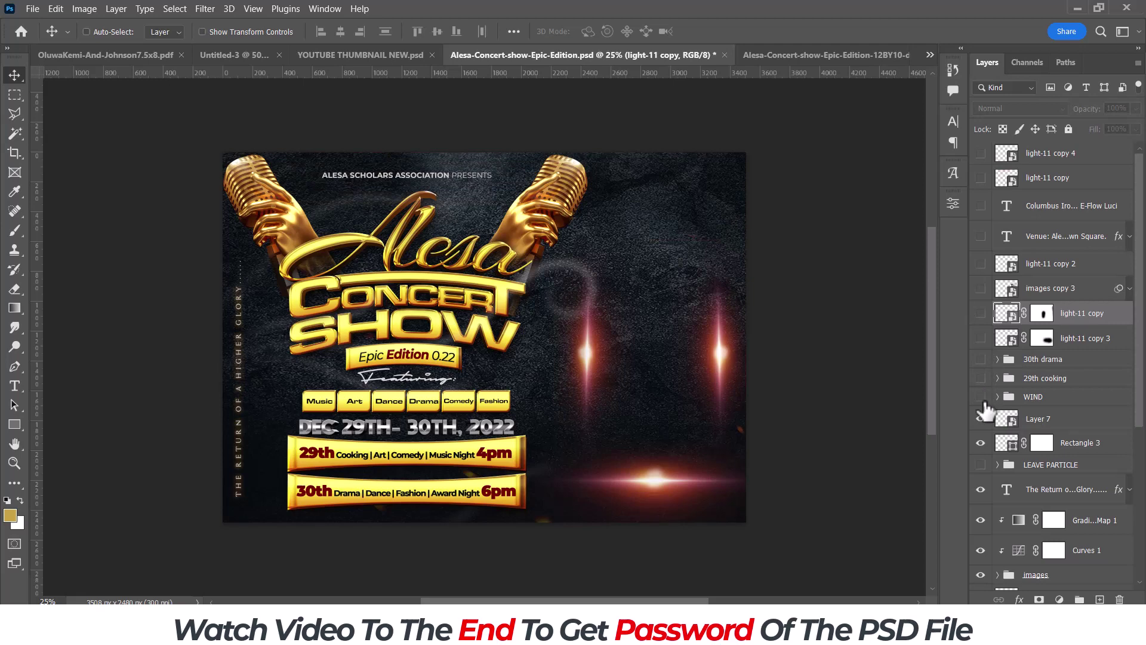
- Hide Rectangle 3, leaf particles, tagline, Gradient Map, Curves 1, Layer 6, featuring, PRESENTS text, title and microphones
{"action": "left_click", "coordinate": [981, 443]}
{"action": "left_click", "coordinate": [981, 465]}
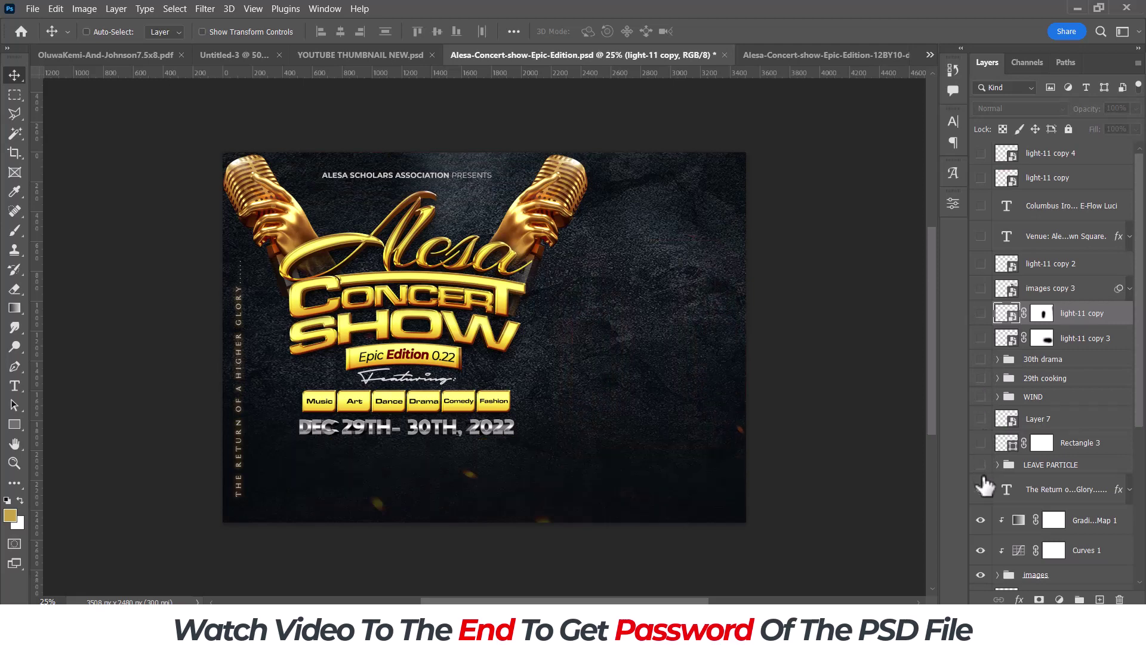
{"action": "left_click", "coordinate": [981, 489]}
{"action": "left_click", "coordinate": [981, 520]}
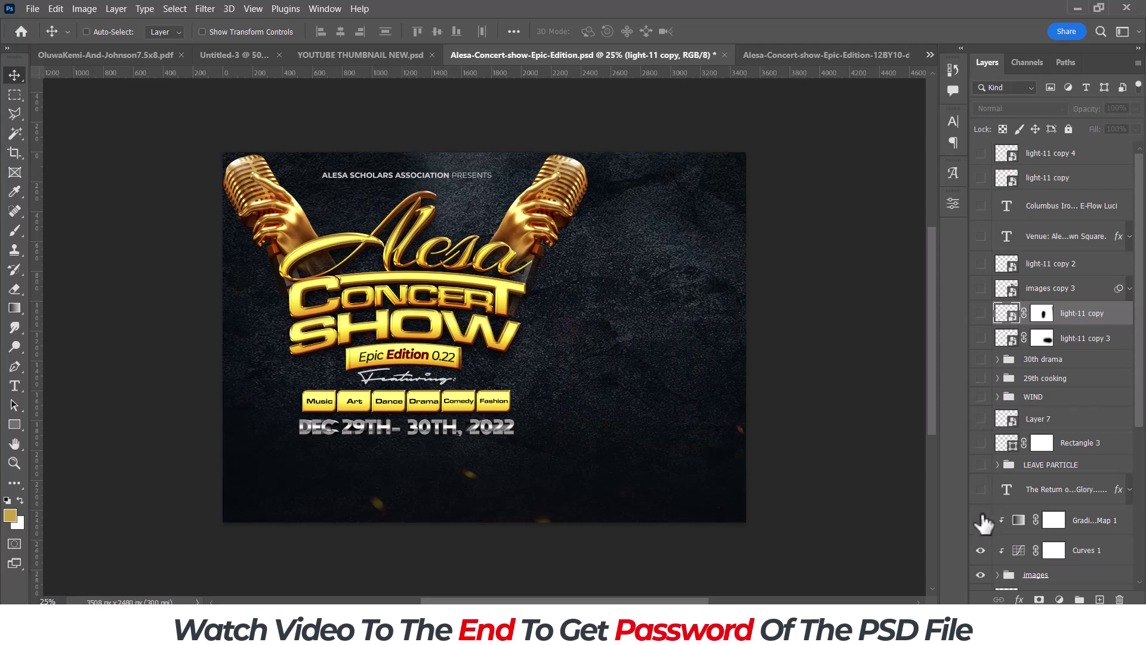
{"action": "left_click", "coordinate": [981, 550]}
{"action": "left_click_drag", "start_coordinate": [1142, 410], "coordinate": [1141, 478]}
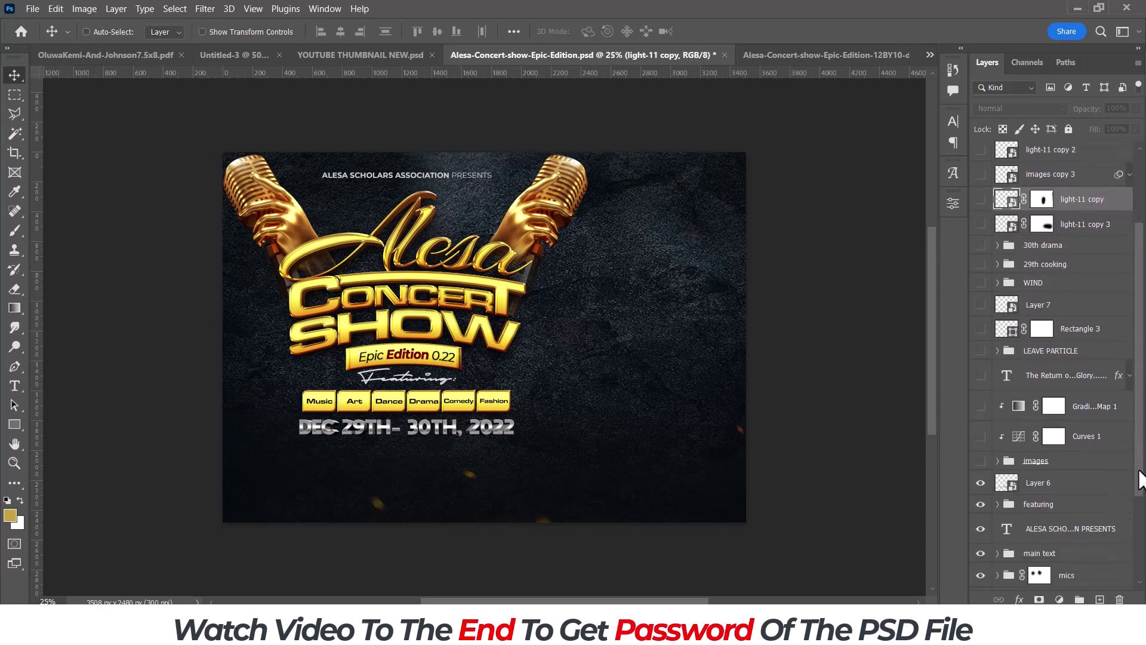
{"action": "left_click", "coordinate": [981, 484]}
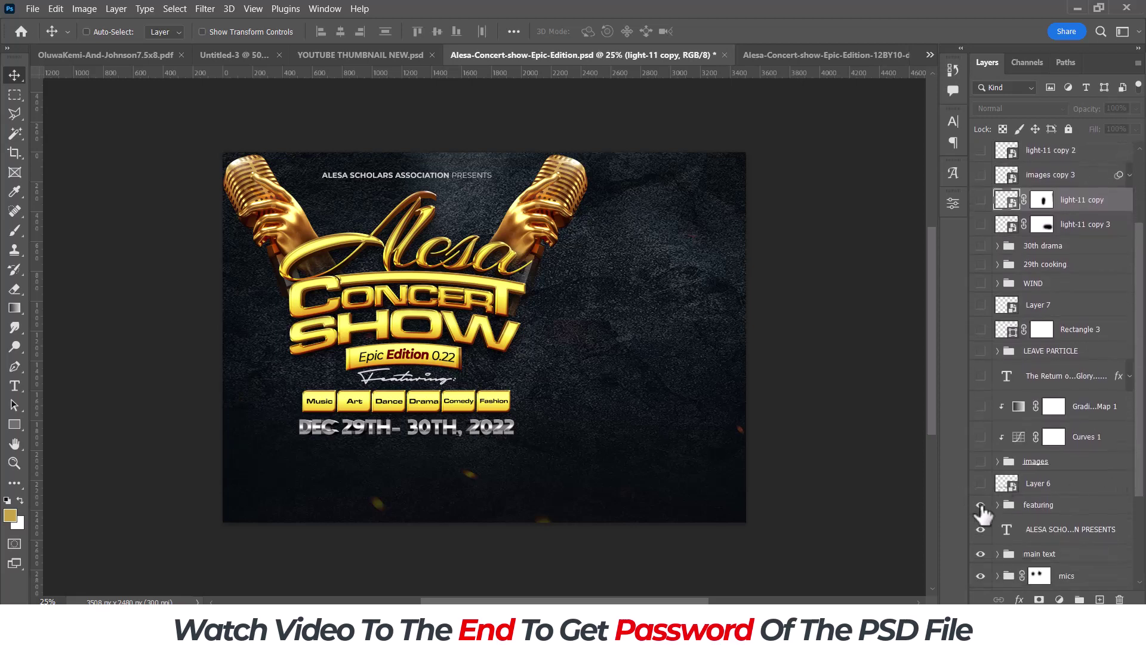
{"action": "left_click", "coordinate": [980, 504]}
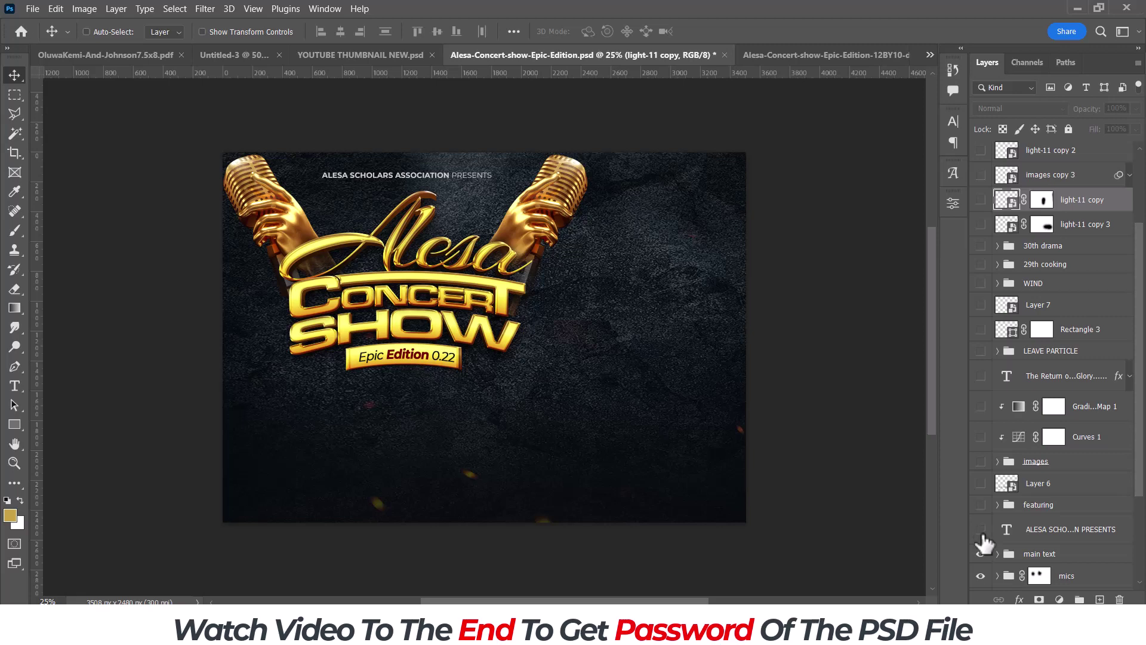
{"action": "left_click", "coordinate": [980, 529]}
{"action": "left_click", "coordinate": [981, 555]}
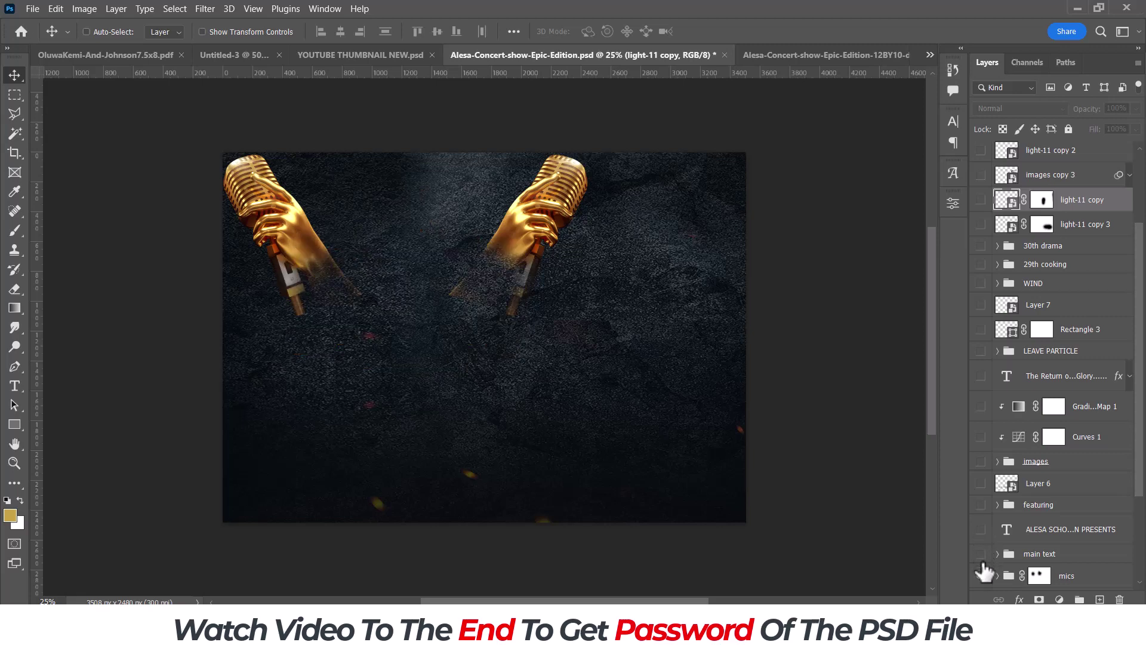
{"action": "left_click", "coordinate": [981, 576]}
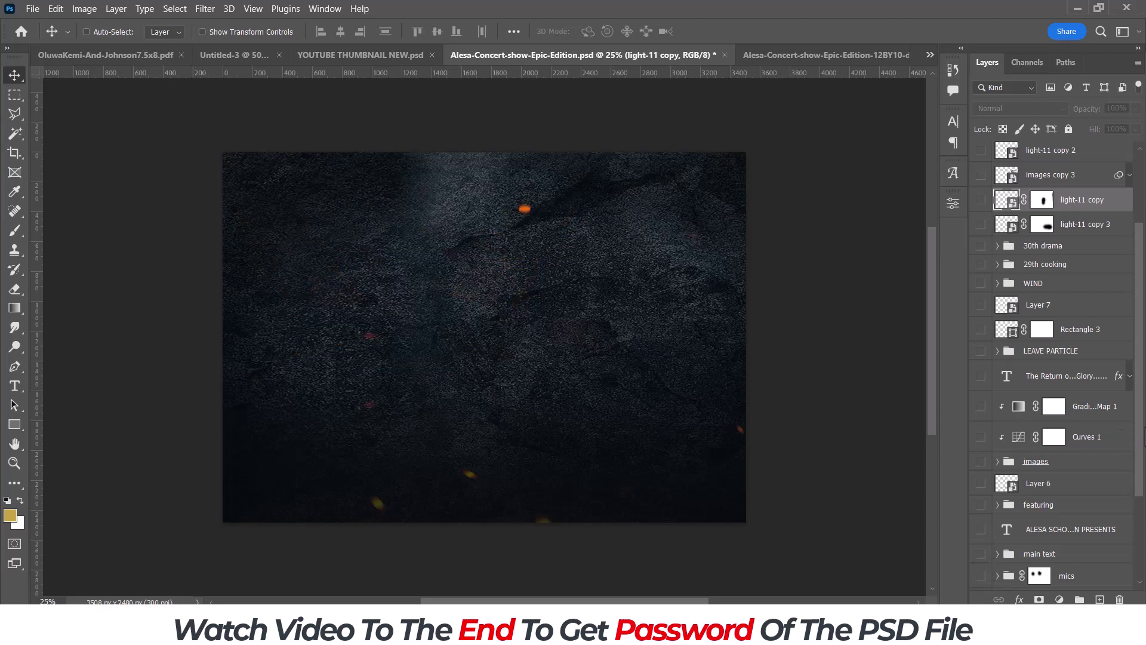
- Hide the dark bottom gradient, stone texture, BACKGROUND group and black Color Fill 2
{"action": "left_click_drag", "start_coordinate": [1142, 454], "coordinate": [1142, 535]}
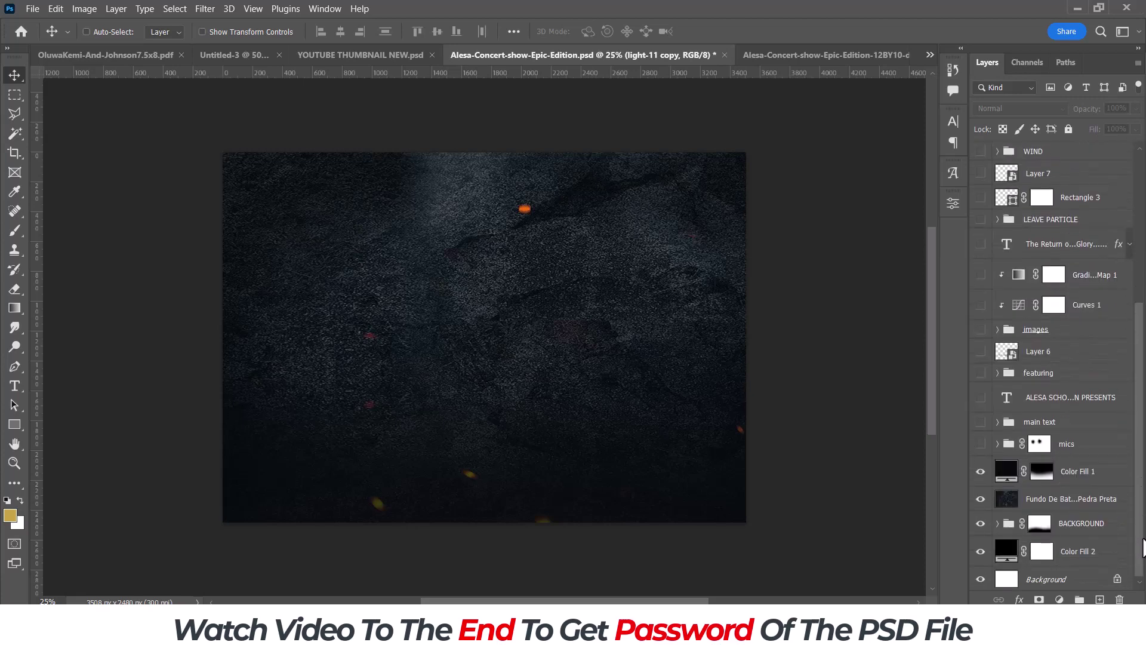
{"action": "left_click", "coordinate": [982, 473]}
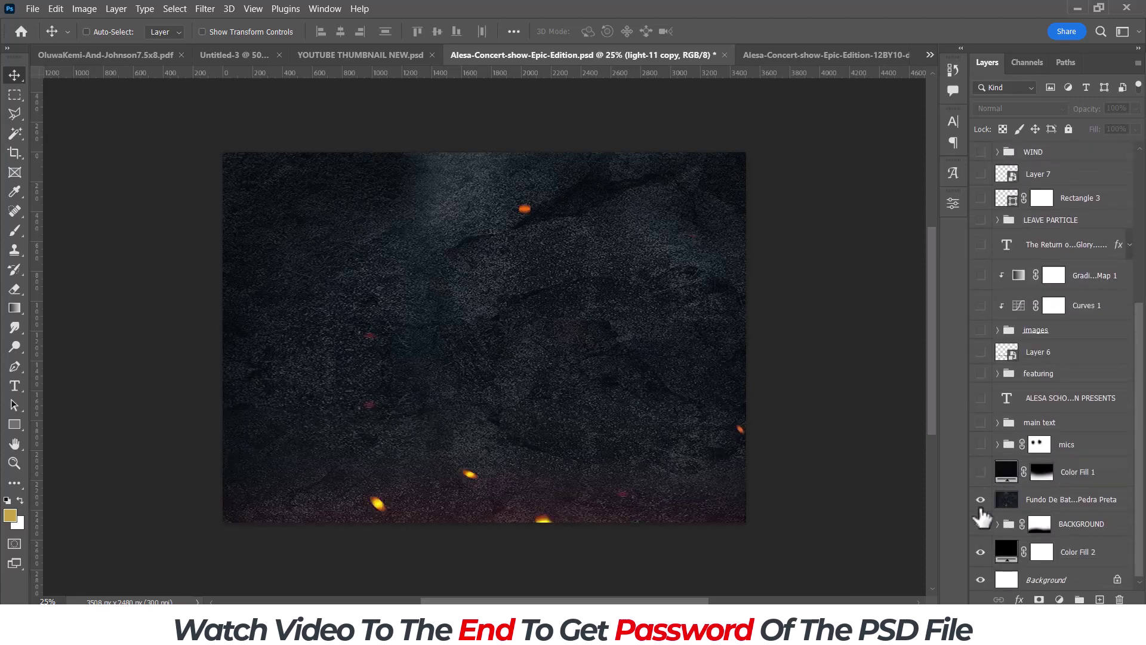
{"action": "left_click", "coordinate": [981, 500]}
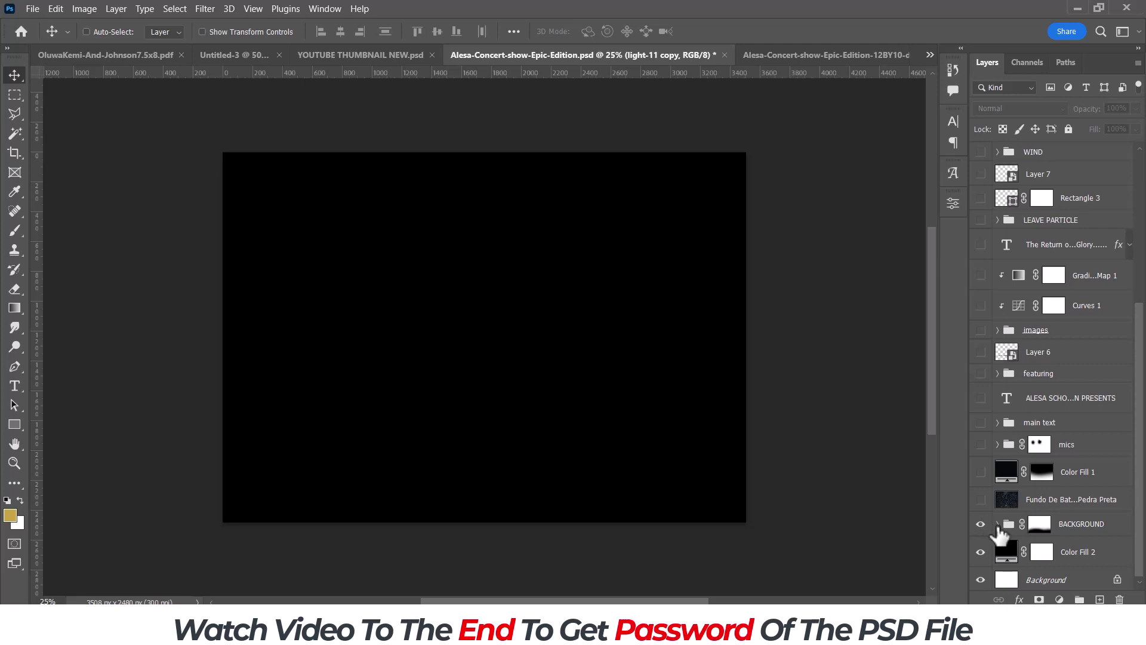
{"action": "left_click", "coordinate": [981, 526]}
{"action": "left_click", "coordinate": [981, 552]}
- Make the white Background, black Color Fill 2 and BACKGROUND group visible again
{"action": "left_click", "coordinate": [981, 580]}
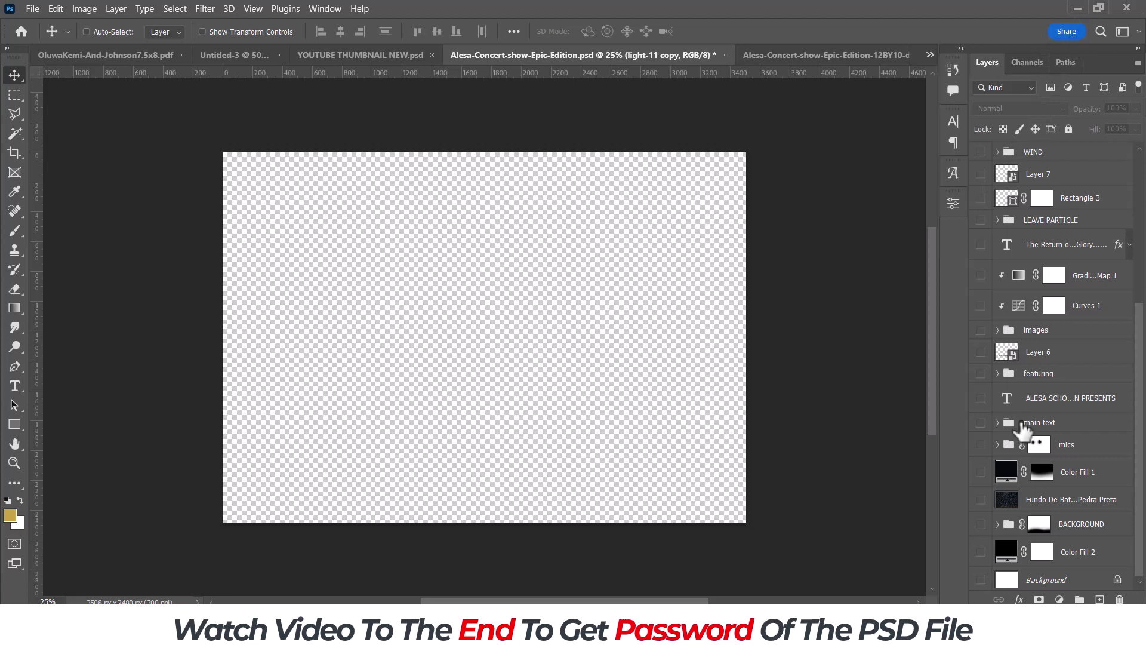
{"action": "left_click", "coordinate": [982, 581]}
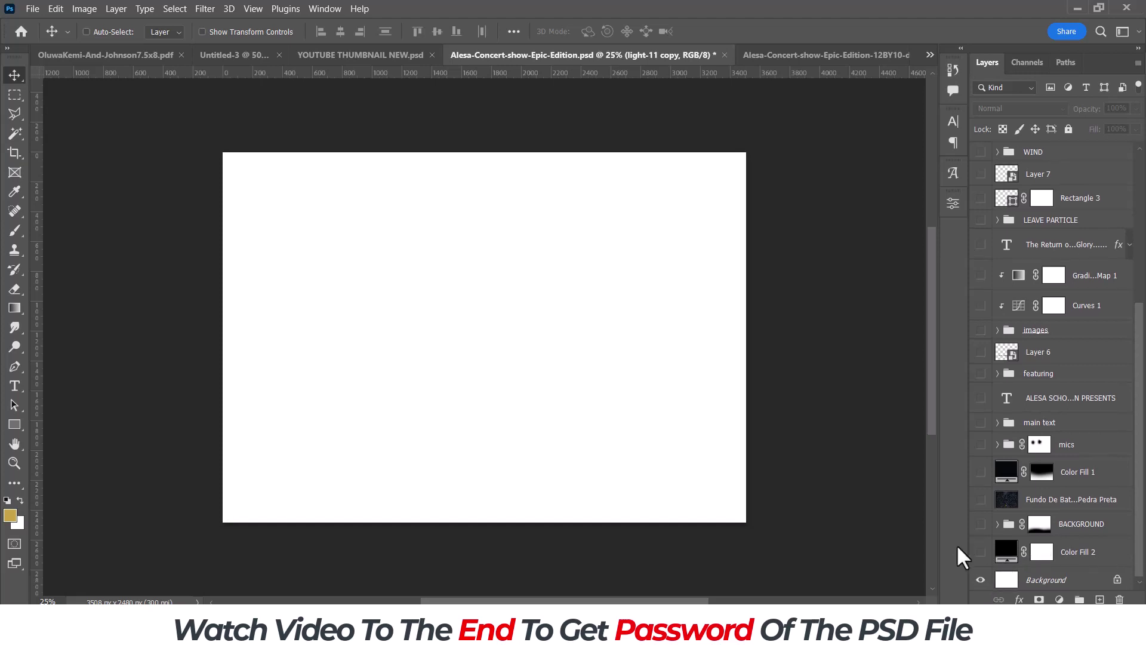
{"action": "left_click", "coordinate": [981, 551]}
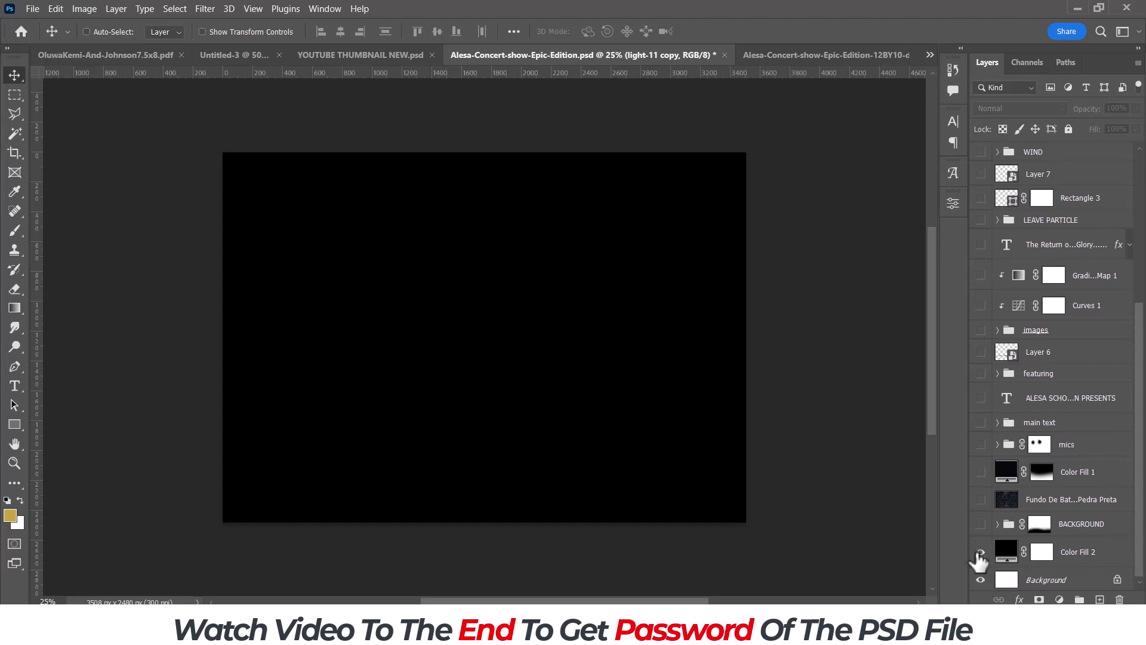
{"action": "left_click", "coordinate": [981, 528]}
- Delete the BACKGROUND group's layer mask, then delete the BACKGROUND group itself
{"action": "left_click", "coordinate": [998, 524]}
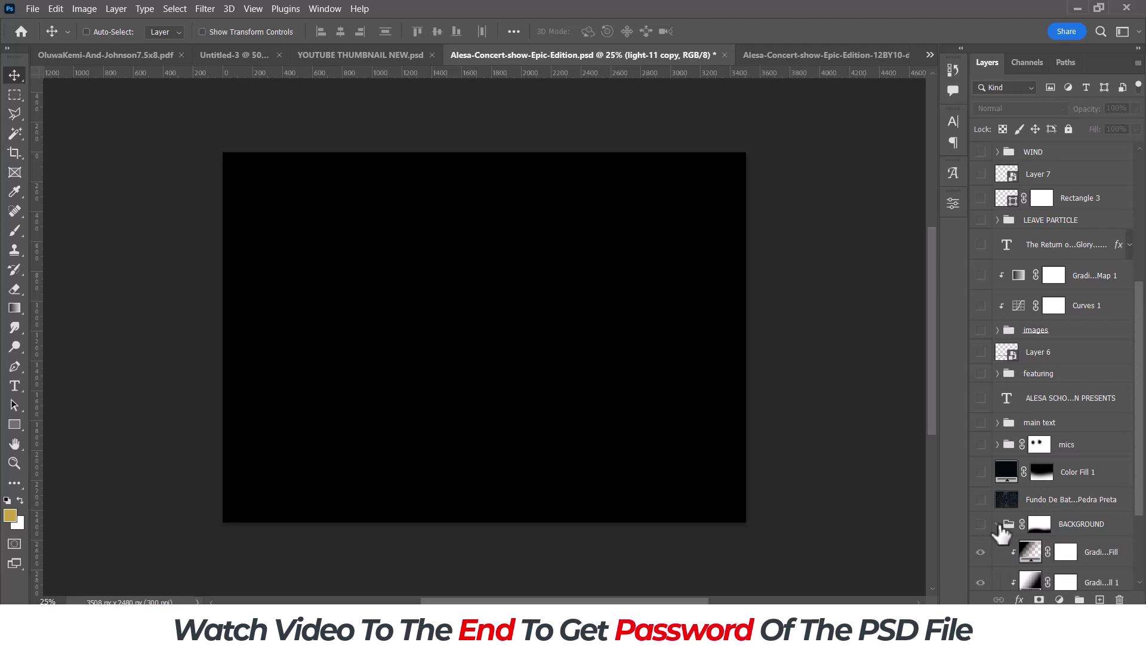
{"action": "left_click", "coordinate": [998, 524]}
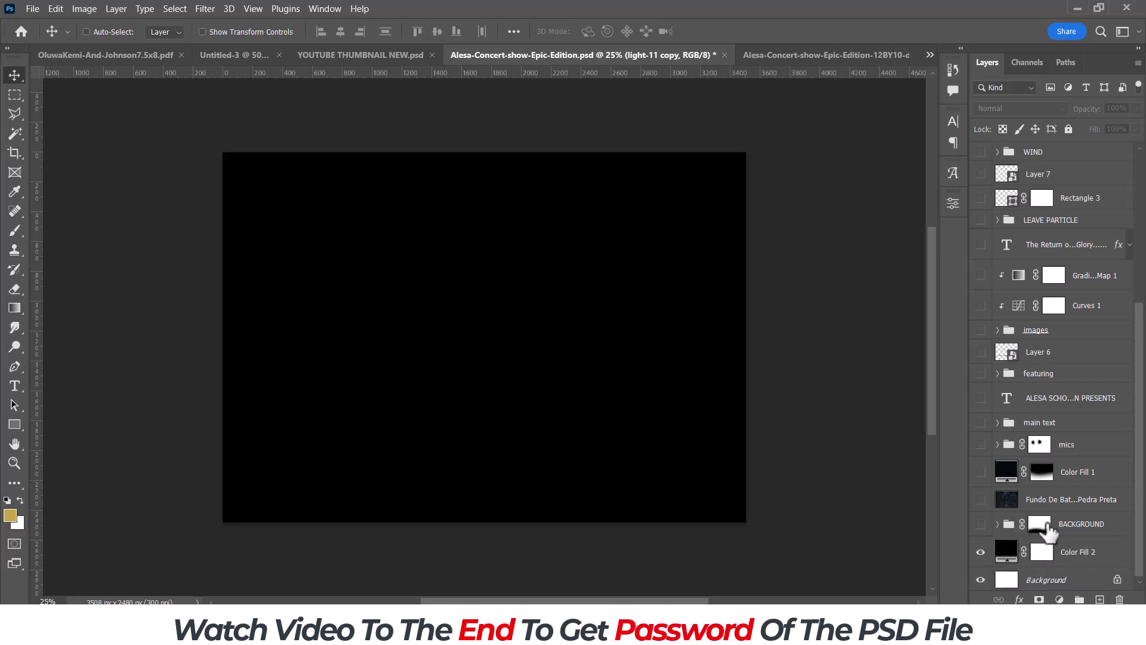
{"action": "left_click", "coordinate": [1080, 530]}
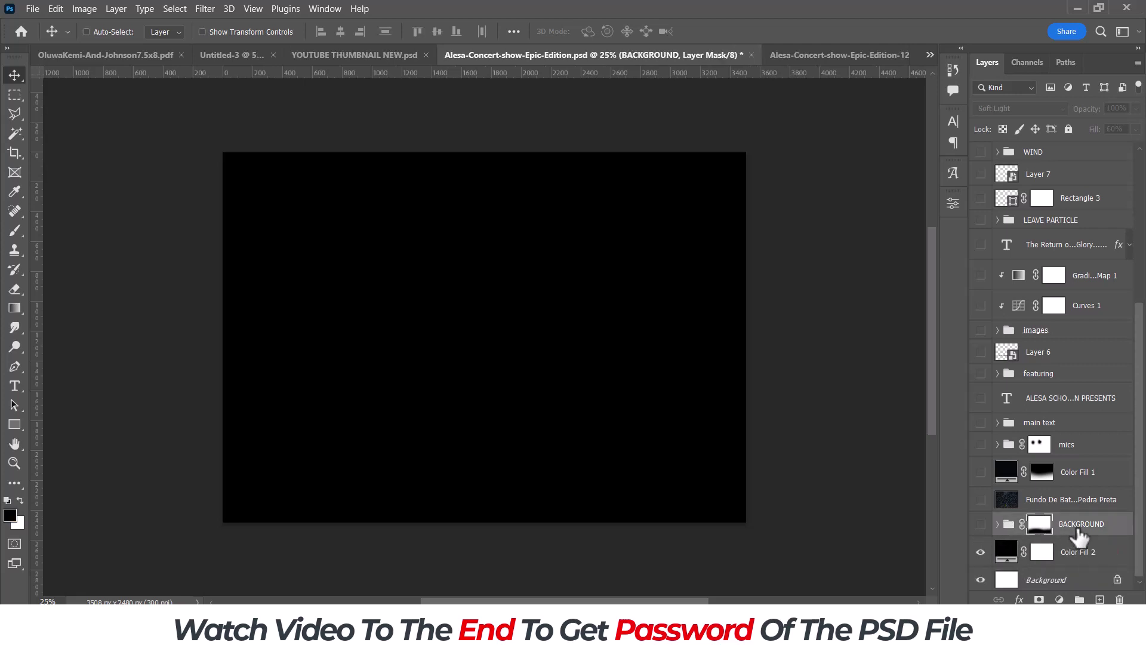
{"action": "key", "text": "Delete"}
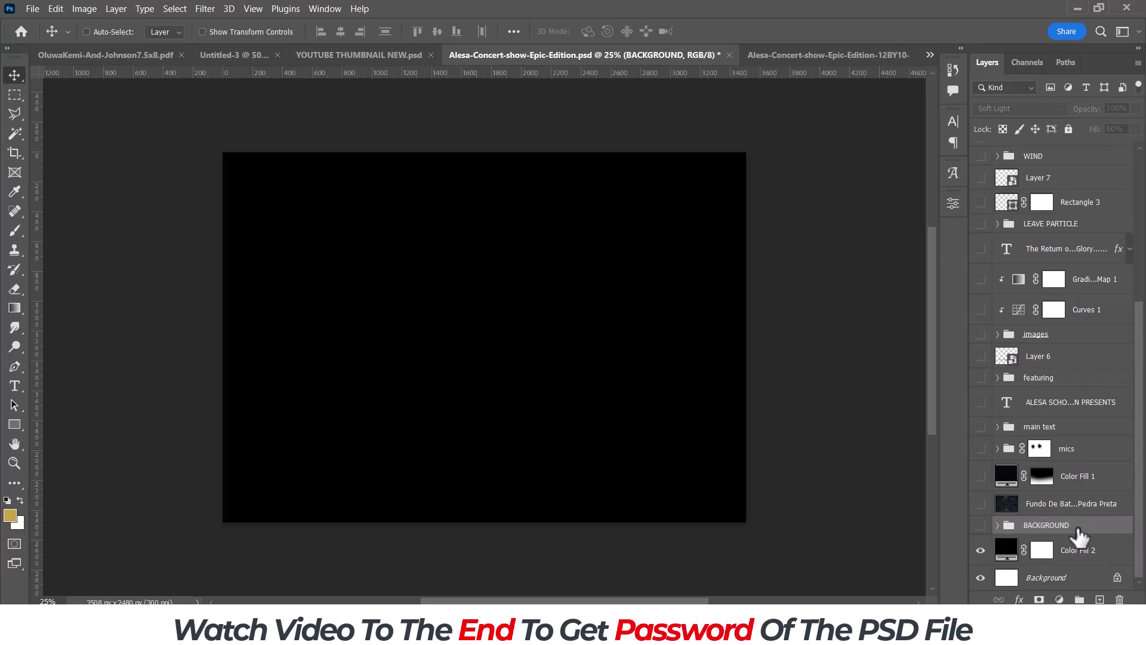
{"action": "key", "text": "Delete"}
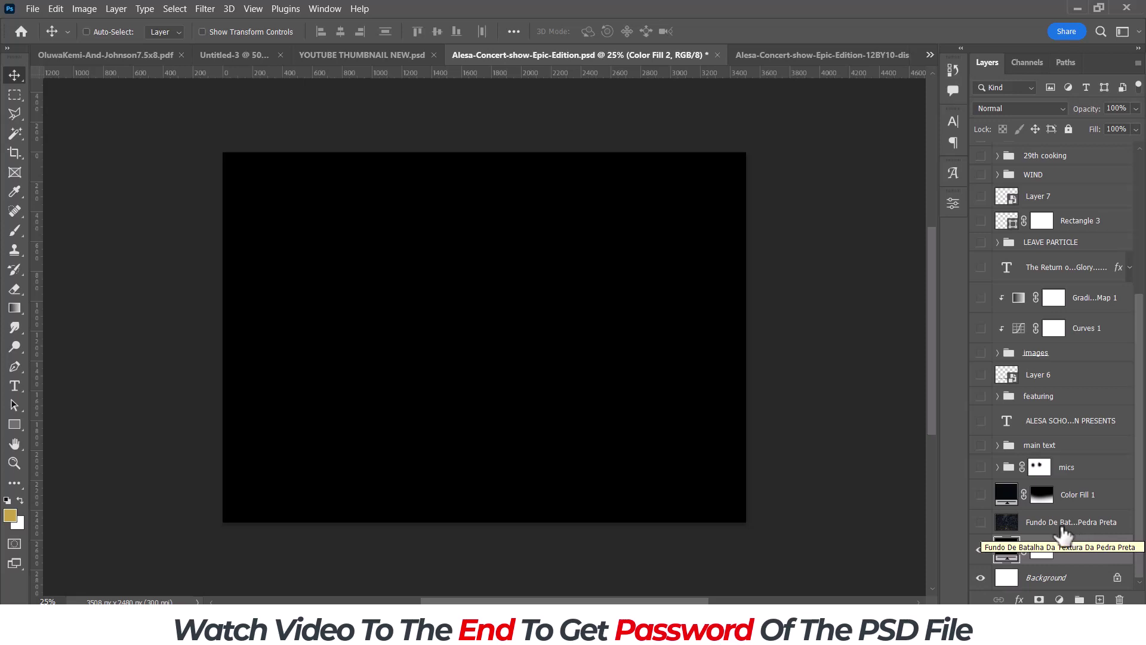
- Show the stone texture, dark bottom gradient and golden microphones group again
{"action": "left_click", "coordinate": [980, 528]}
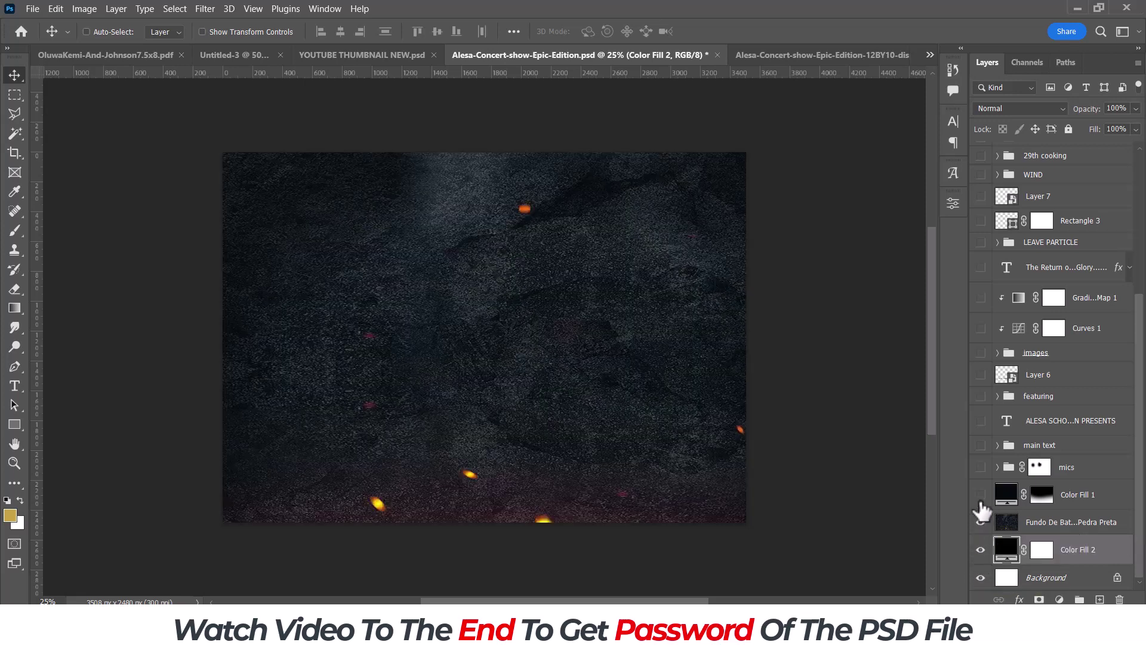
{"action": "left_click", "coordinate": [980, 495]}
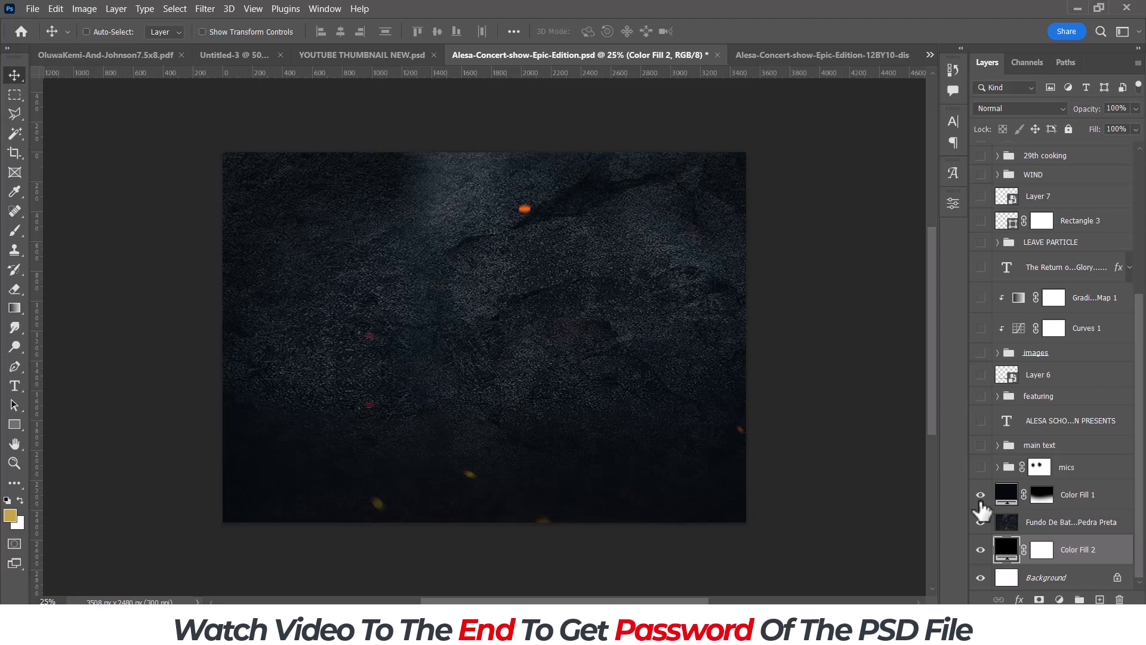
{"action": "left_click", "coordinate": [981, 468]}
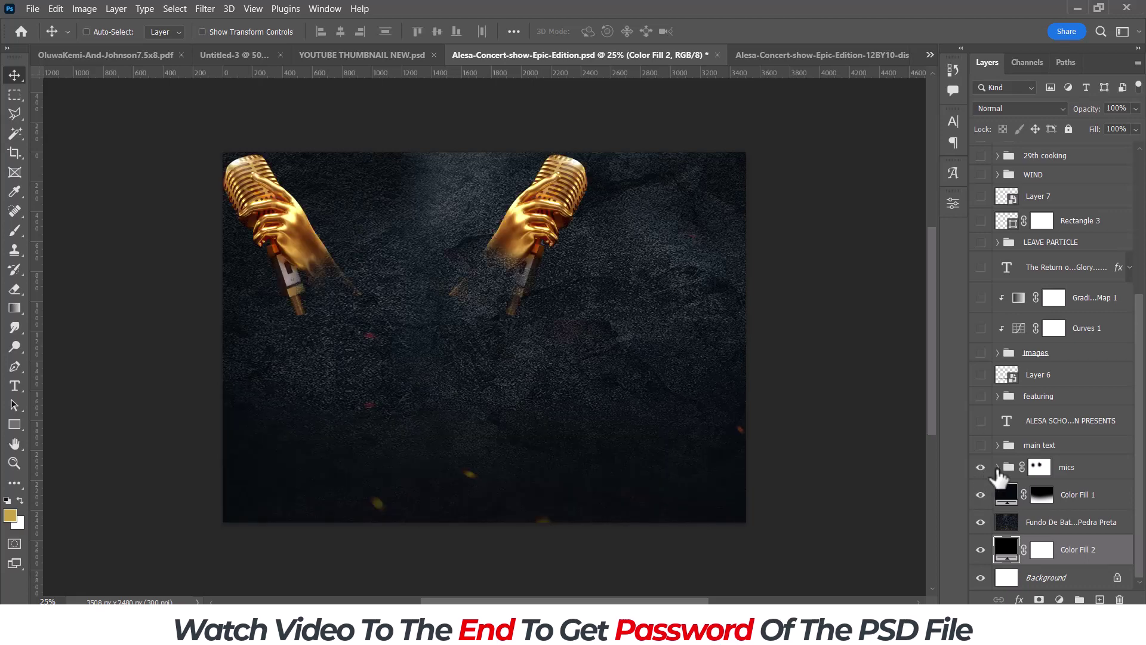
- Check both gold microphones' visibility inside the mics group, then show the Alesa Concert Show title
{"action": "left_click", "coordinate": [996, 476]}
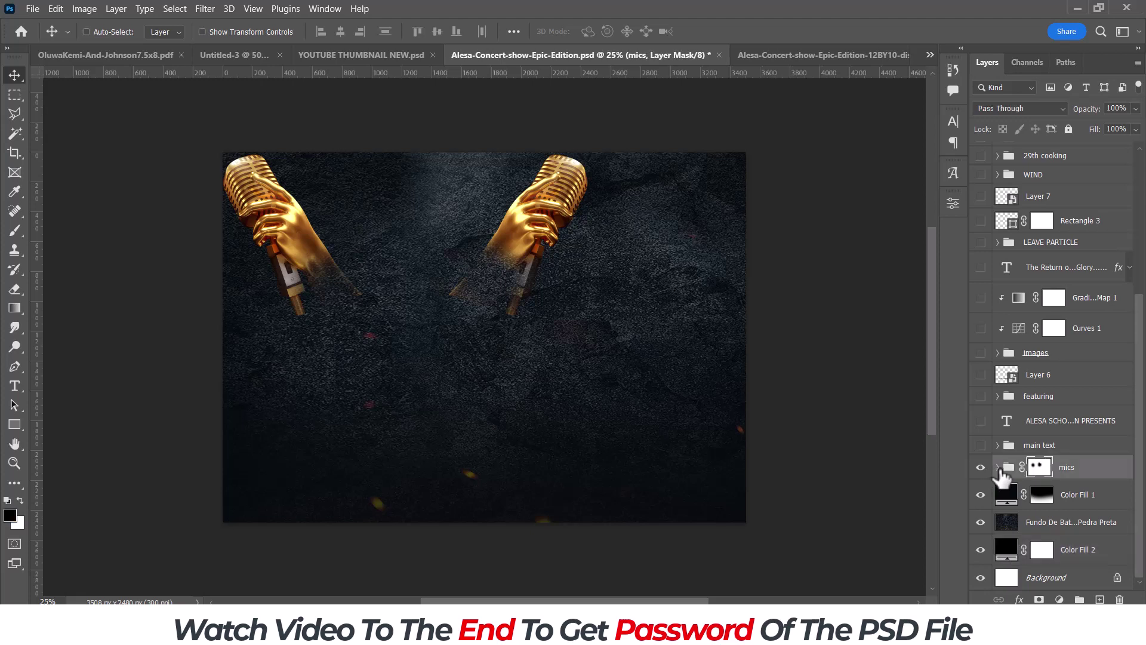
{"action": "left_click", "coordinate": [998, 468]}
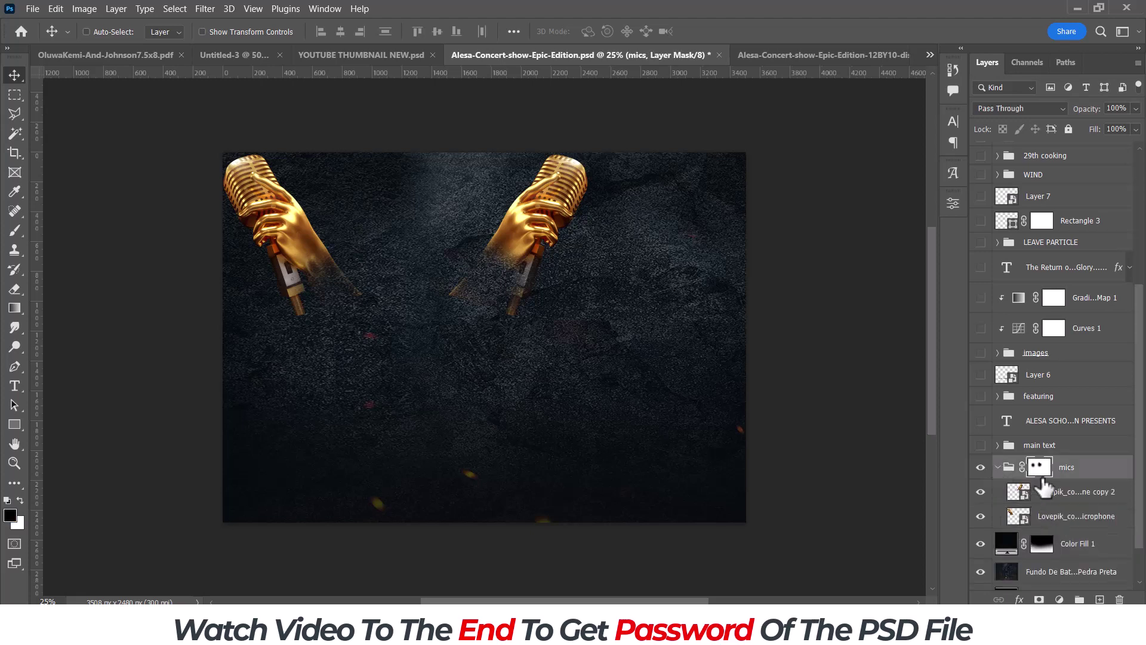
{"action": "left_click", "coordinate": [981, 492]}
{"action": "left_click", "coordinate": [981, 492]}
{"action": "left_click", "coordinate": [981, 517]}
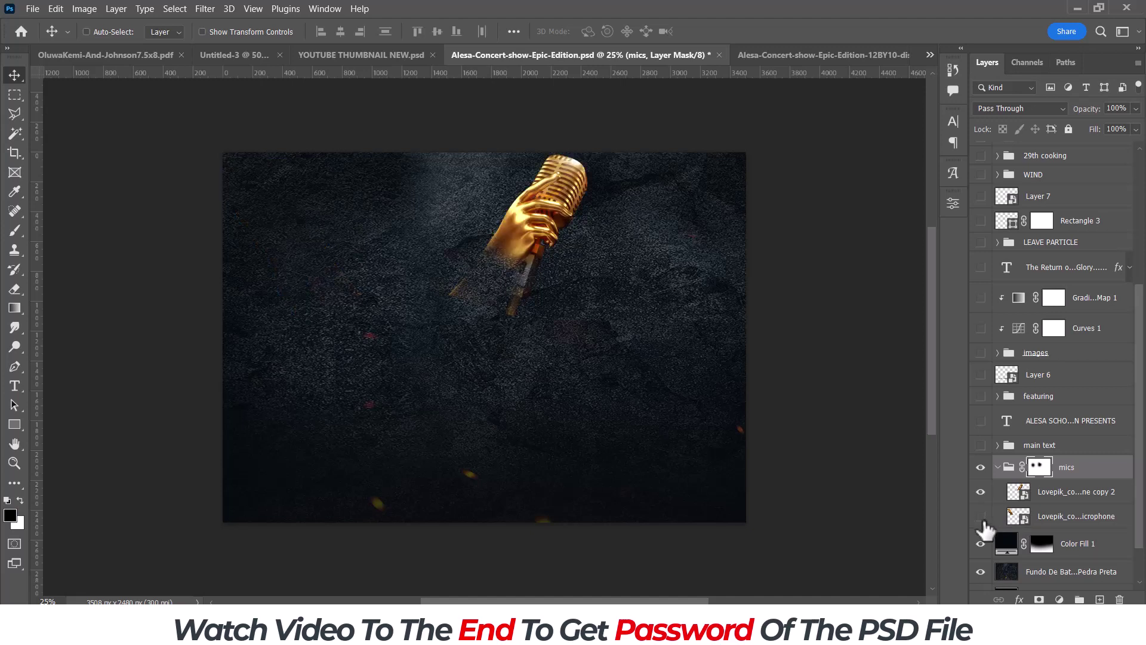
{"action": "left_click", "coordinate": [981, 517]}
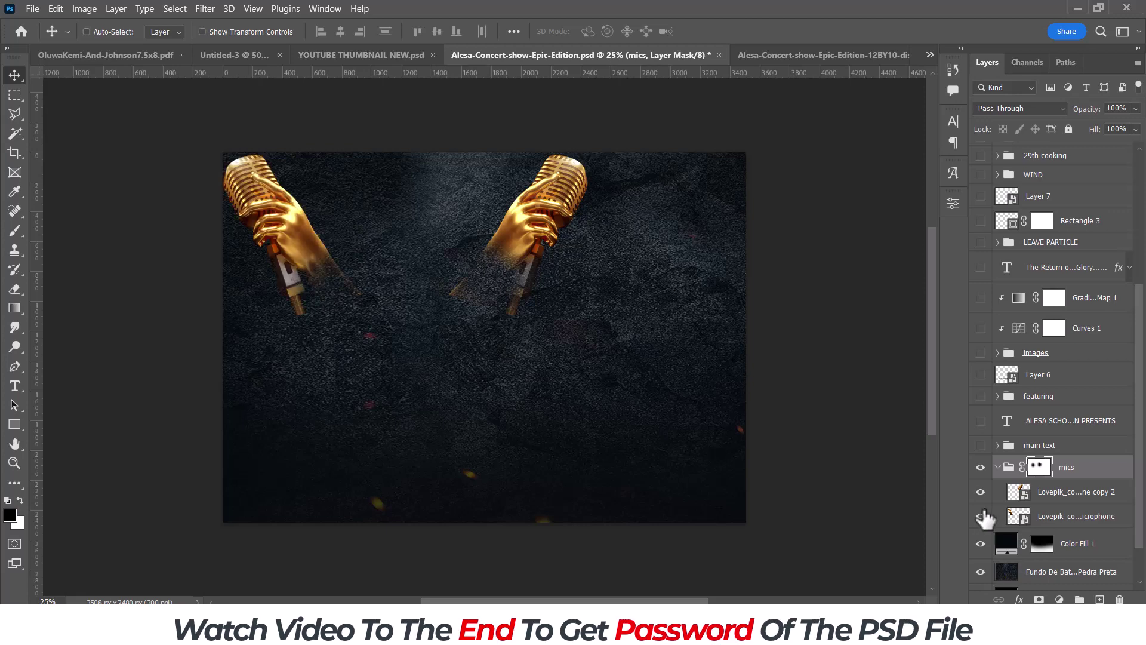
{"action": "left_click", "coordinate": [996, 467]}
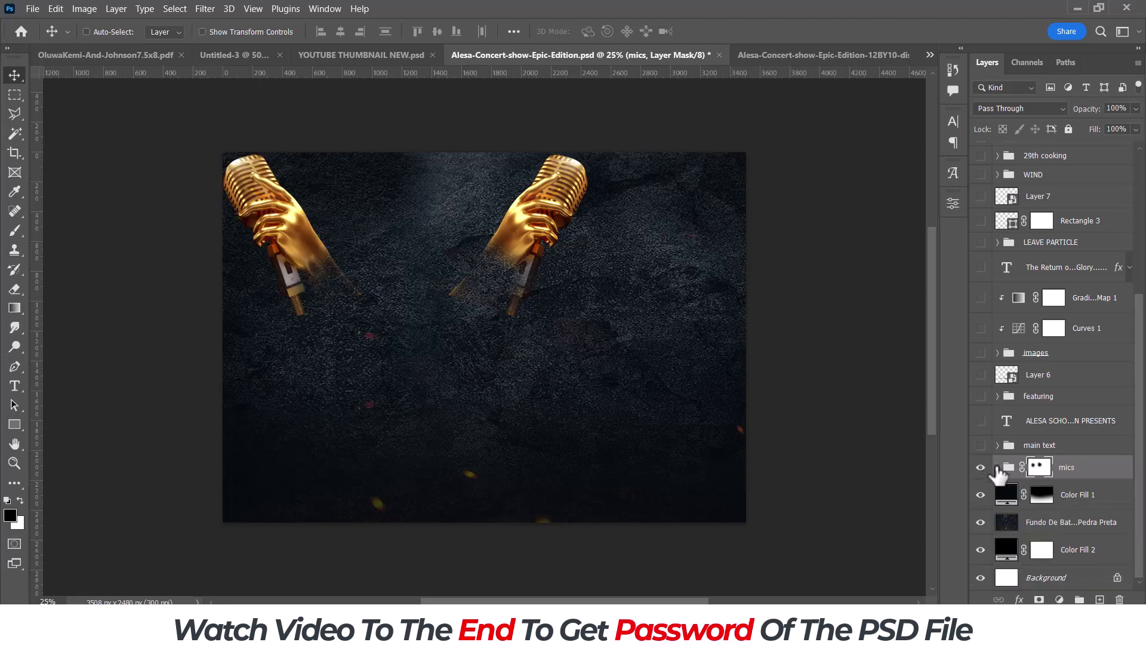
{"action": "left_click", "coordinate": [981, 445]}
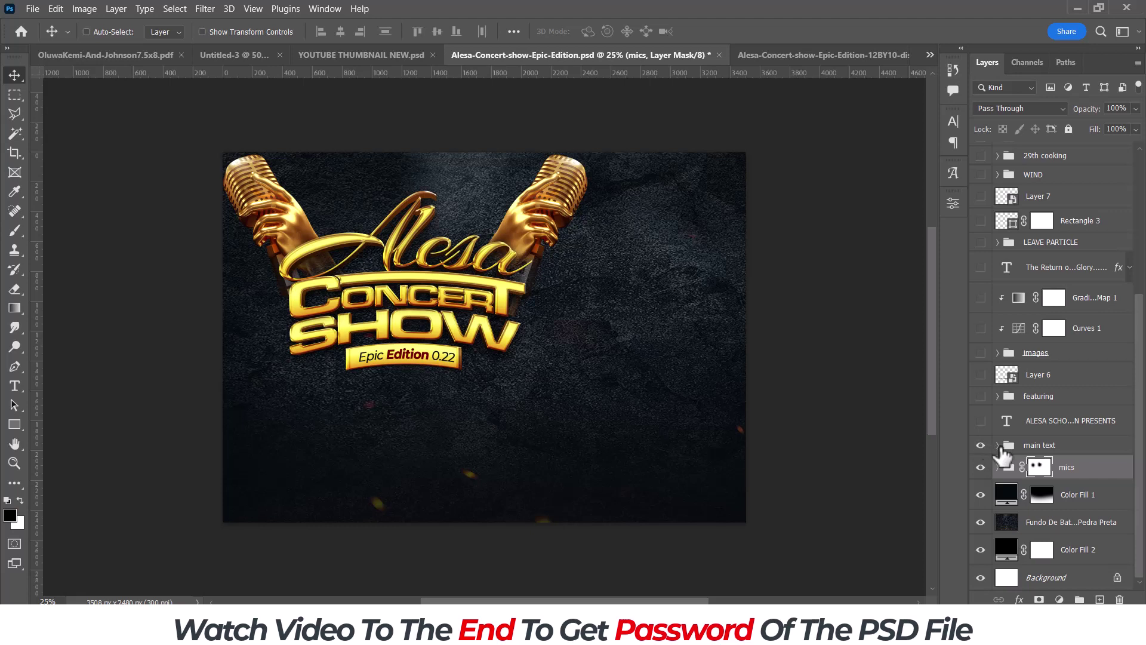
- Expand the title group and toggle the EPIC layer's visibility
{"action": "left_click", "coordinate": [998, 445]}
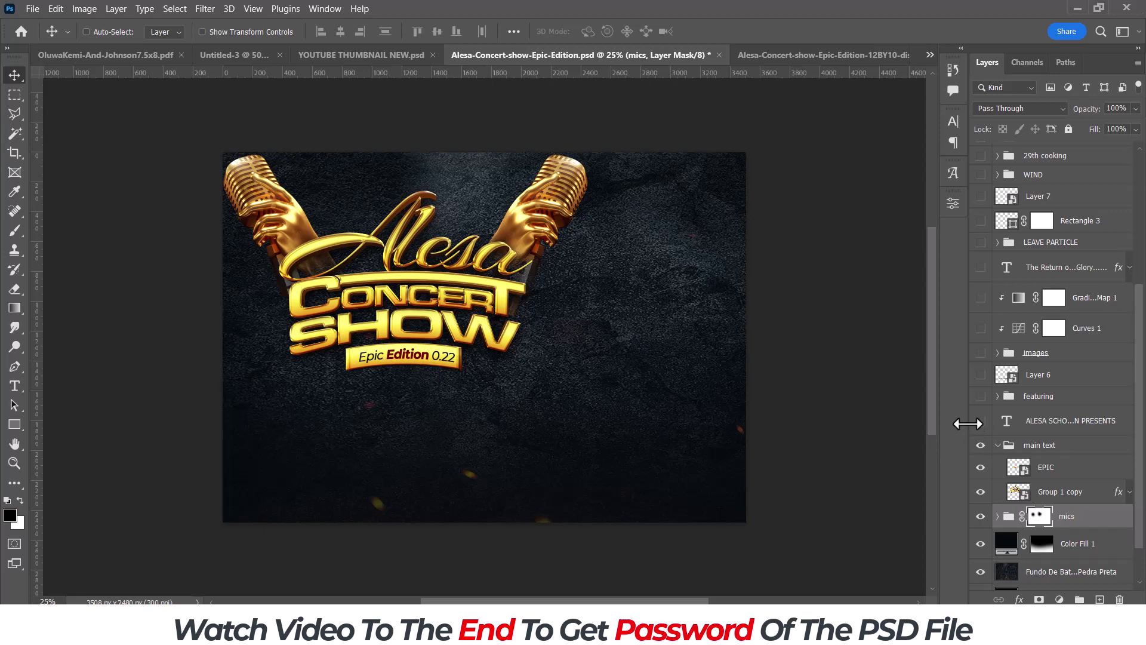
{"action": "left_click", "coordinate": [981, 468]}
- Show the ALESA SCHOLARS ASSOCIATION PRESENTS line, Featuring category boxes and DEC 29TH-30TH, 2022 date
{"action": "left_click", "coordinate": [998, 446]}
{"action": "left_click", "coordinate": [981, 421]}
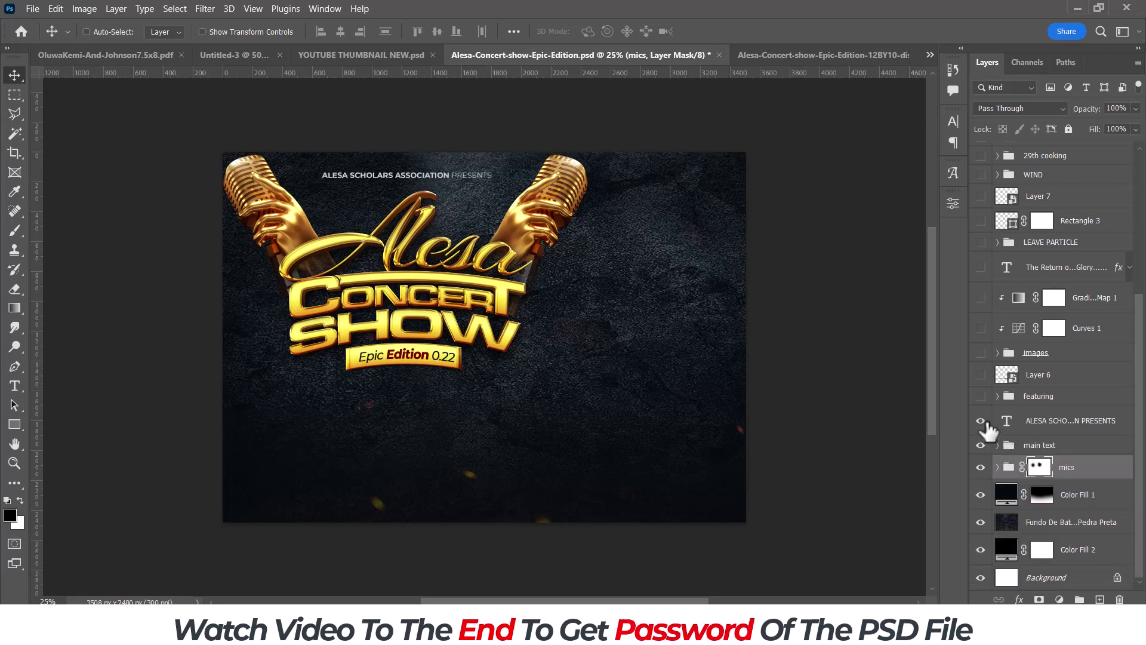
{"action": "left_click", "coordinate": [983, 406]}
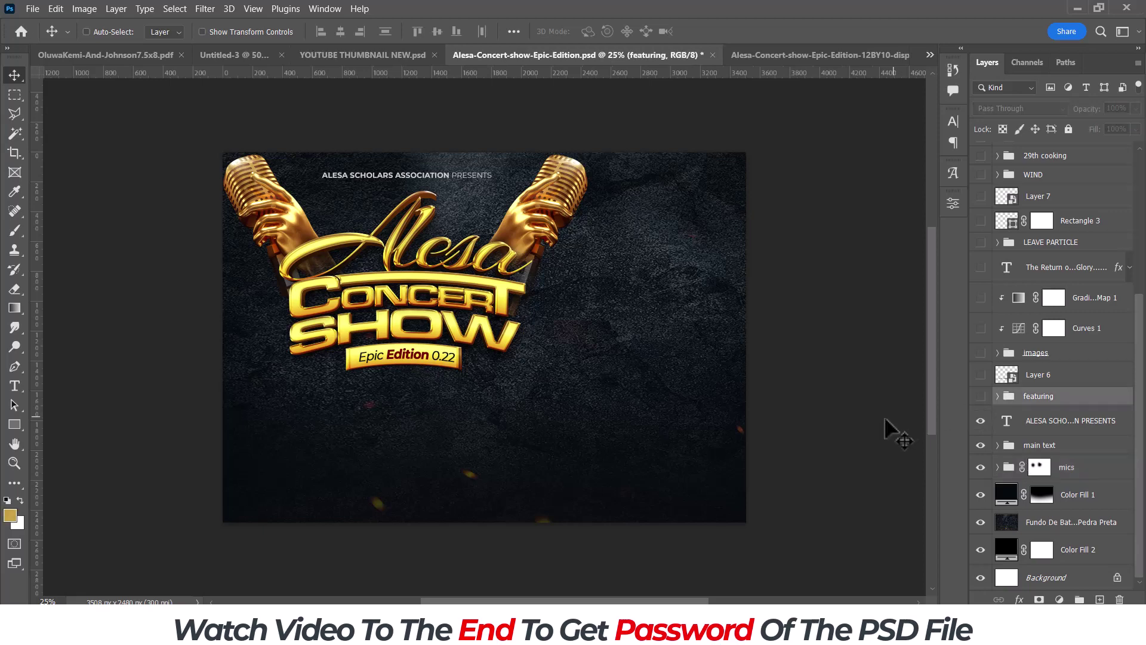
{"action": "left_click", "coordinate": [981, 397]}
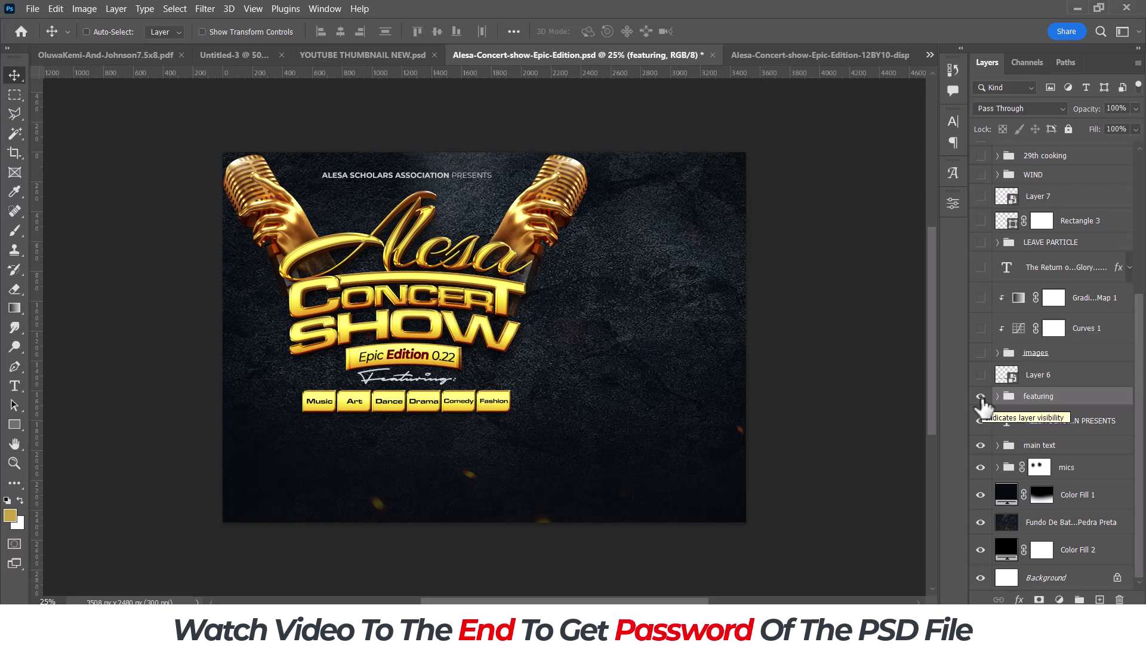
{"action": "left_click", "coordinate": [981, 374]}
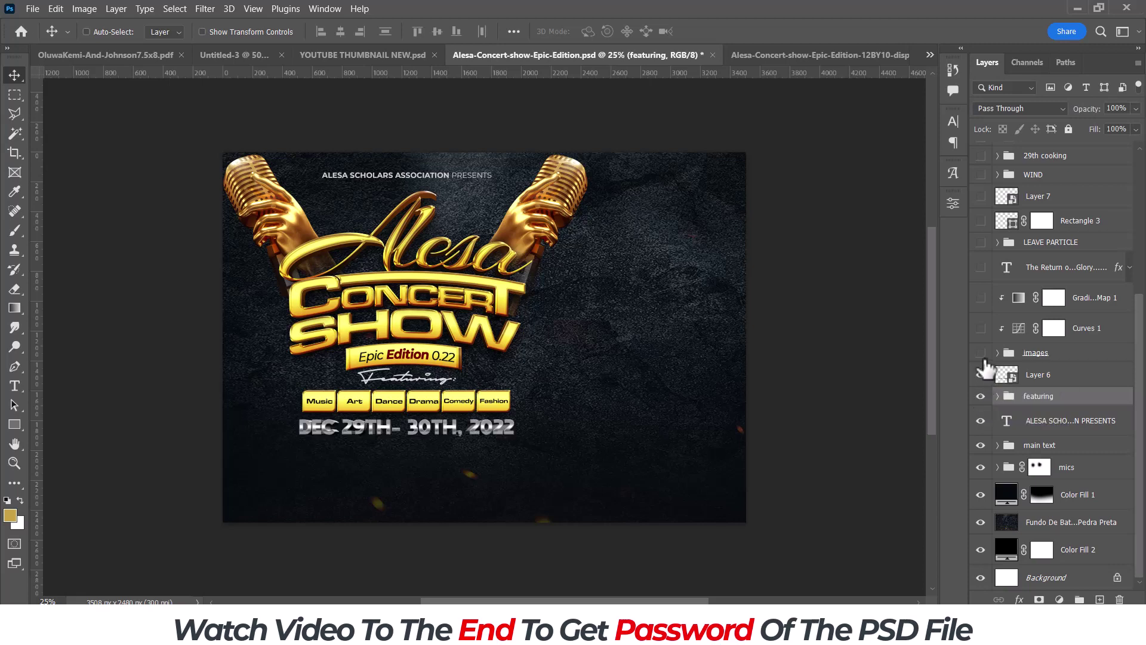
- Inspect the images group and its images copy 2 subgroup, leaving the images group hidden
{"action": "left_click", "coordinate": [981, 354]}
{"action": "left_click", "coordinate": [998, 353]}
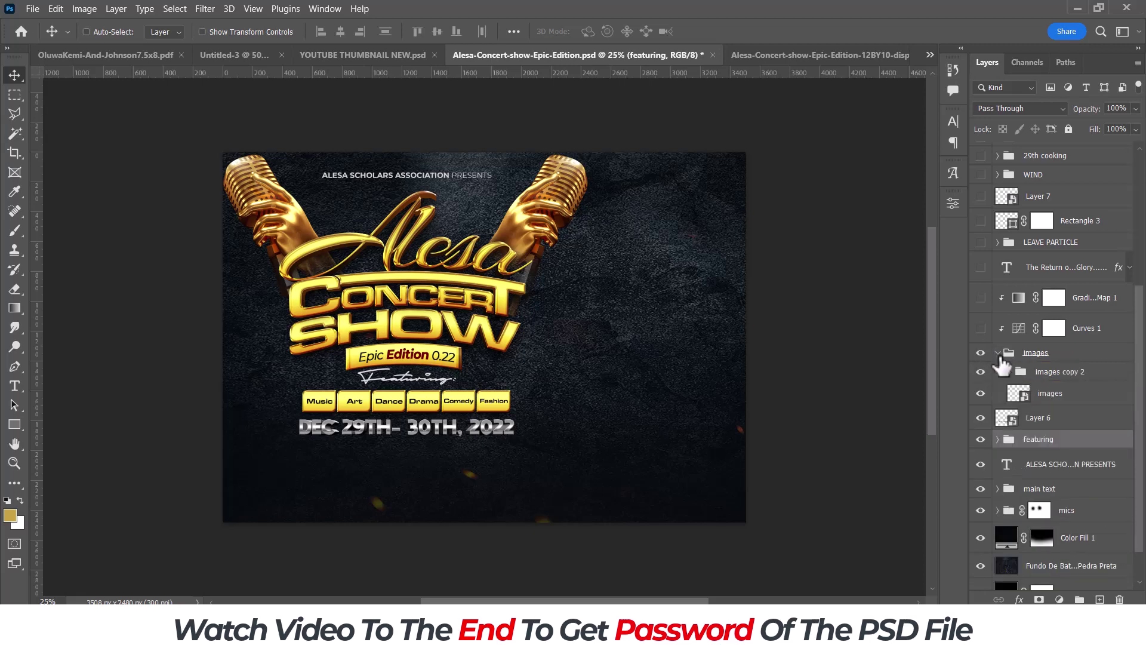
{"action": "mouse_move", "coordinate": [1059, 371]}
{"action": "left_click", "coordinate": [1009, 372]}
{"action": "left_click", "coordinate": [1010, 372]}
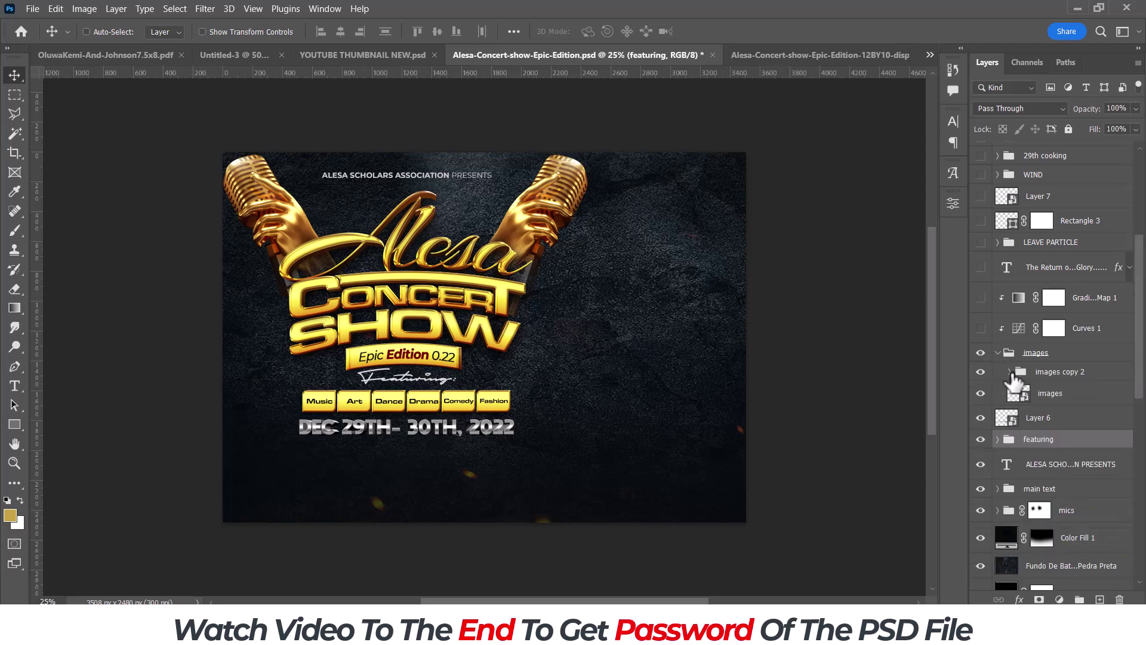
{"action": "left_click", "coordinate": [1005, 358]}
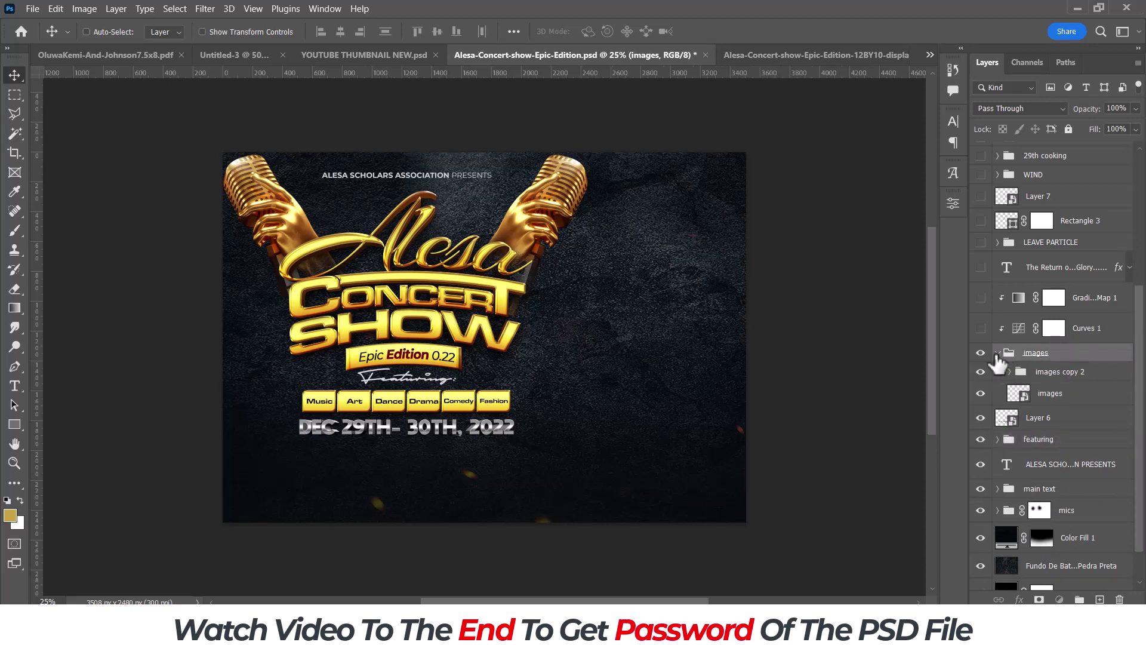
{"action": "left_click", "coordinate": [997, 353]}
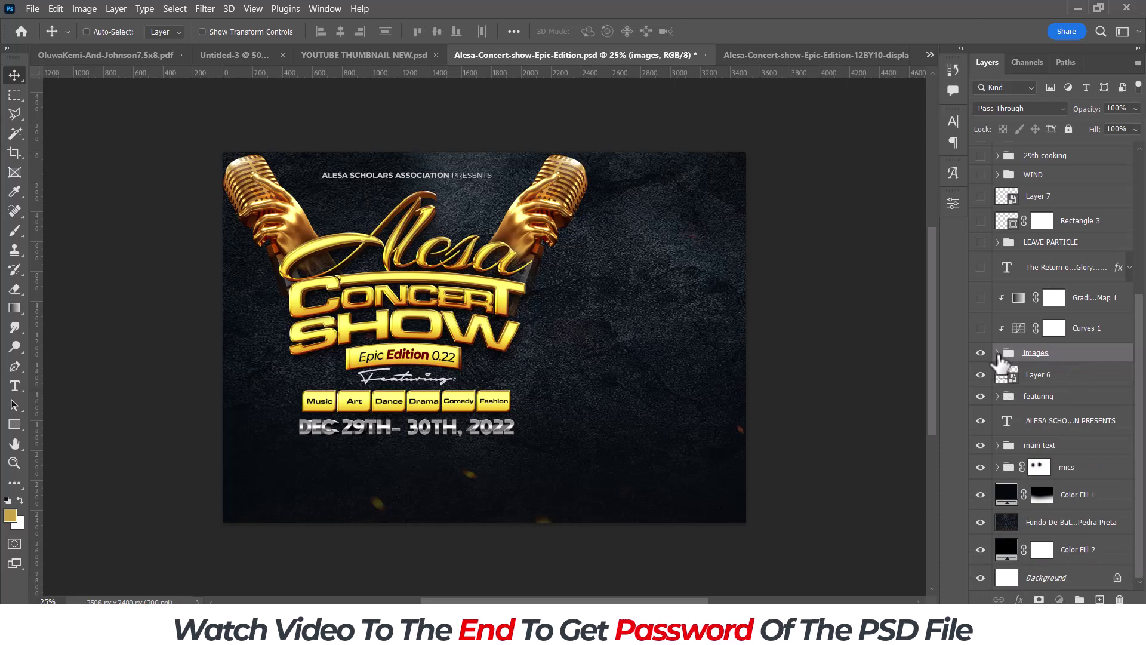
{"action": "left_click", "coordinate": [997, 354]}
{"action": "left_click", "coordinate": [1031, 374]}
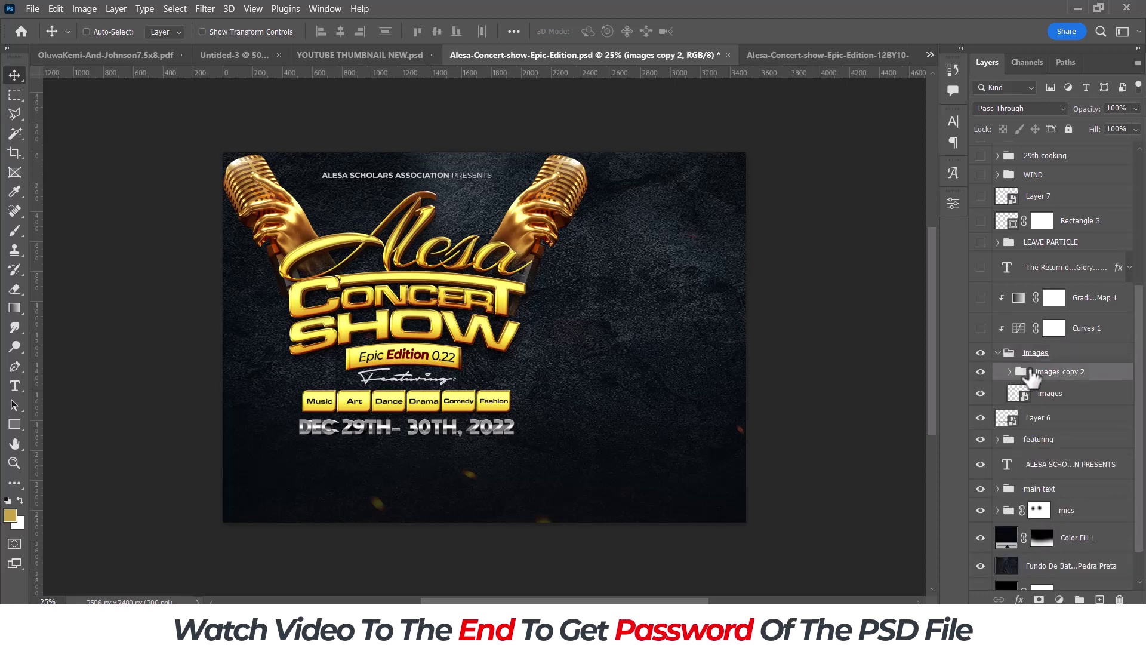
{"action": "left_click", "coordinate": [997, 353]}
{"action": "left_click", "coordinate": [981, 353]}
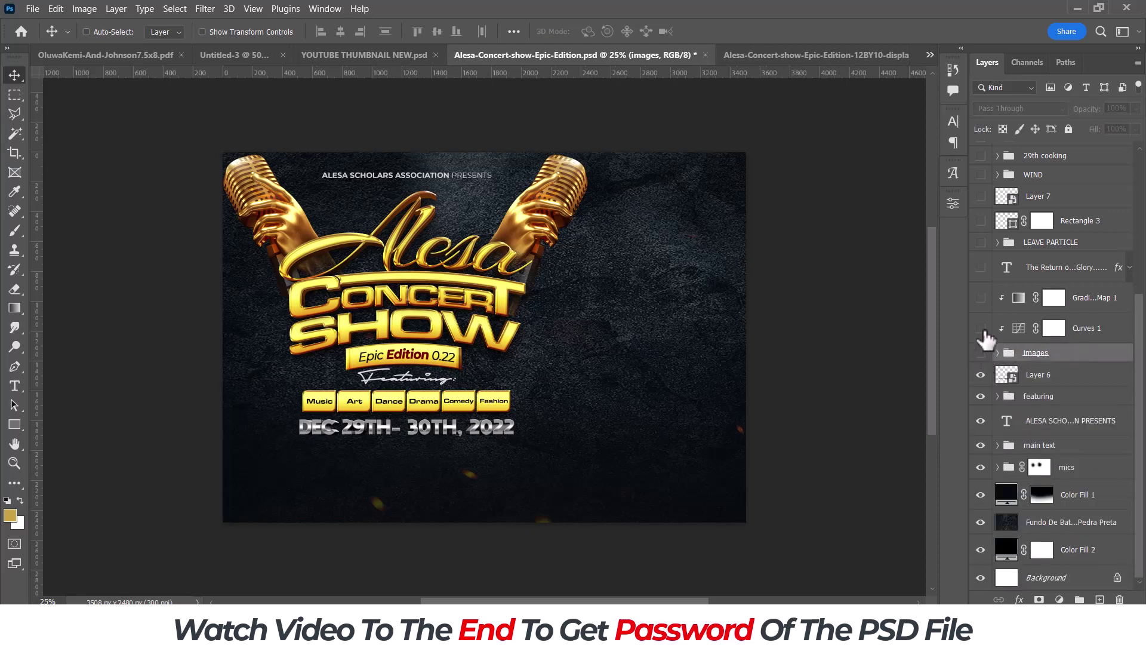
- Show the vertical Return of a Higher Glory tagline, leaf particles, Rectangle 3, Layer 7 and WIND swirl
{"action": "left_click", "coordinate": [981, 267]}
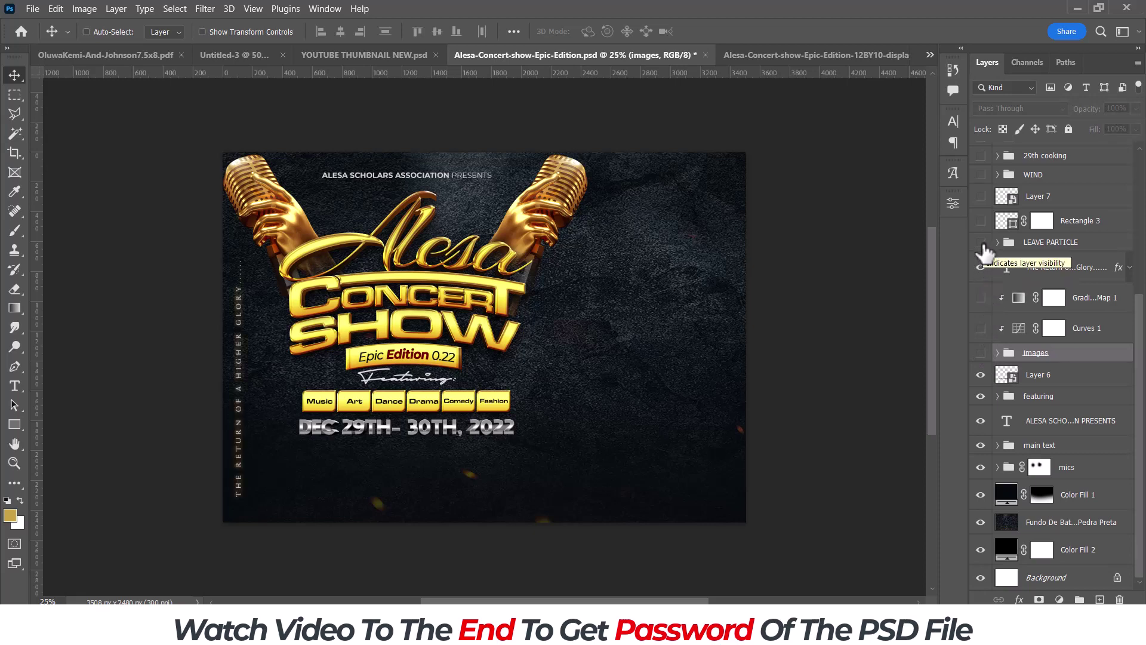
{"action": "left_click", "coordinate": [980, 243]}
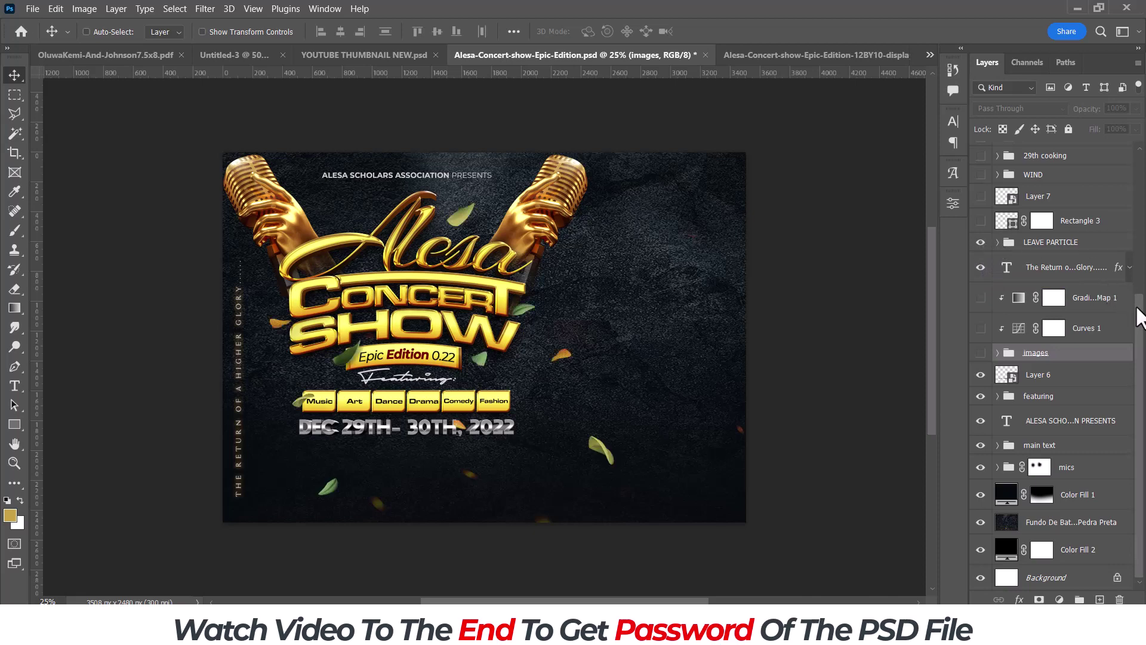
{"action": "left_click_drag", "start_coordinate": [1140, 308], "coordinate": [1139, 270]}
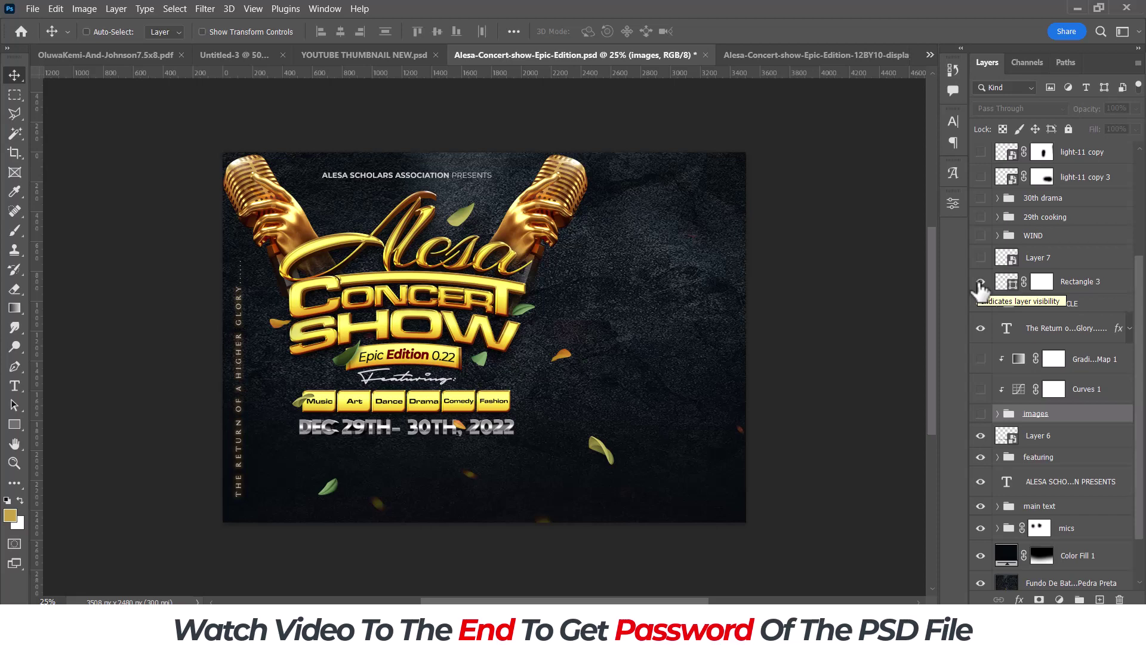
{"action": "left_click_drag", "start_coordinate": [980, 281], "coordinate": [981, 304]}
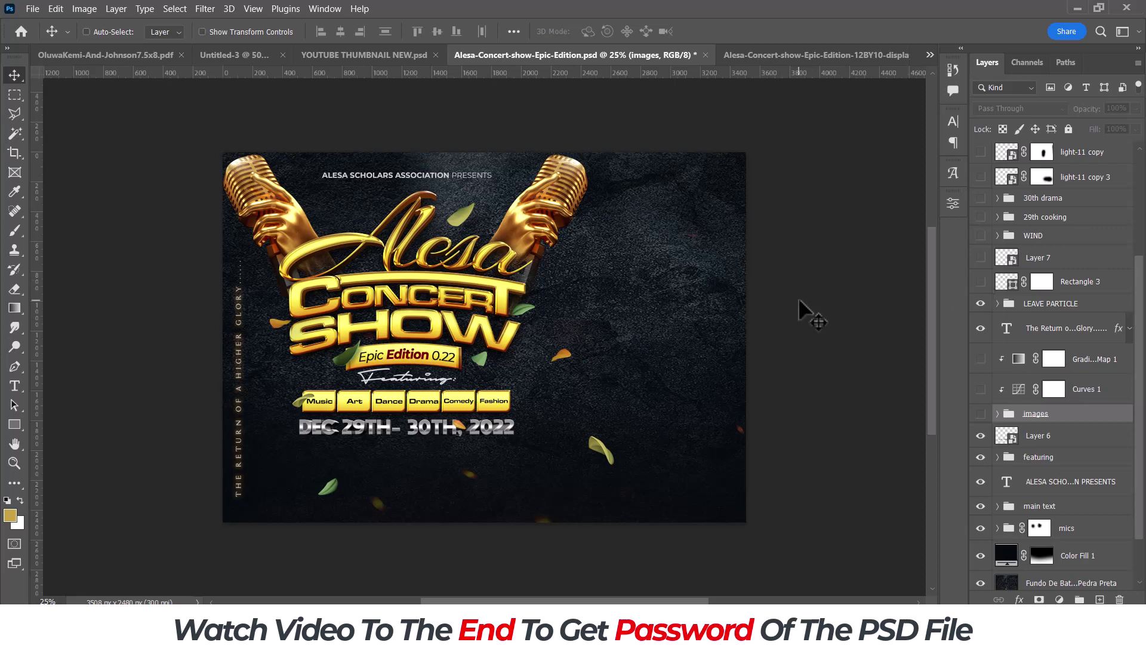
{"action": "left_click", "coordinate": [981, 281]}
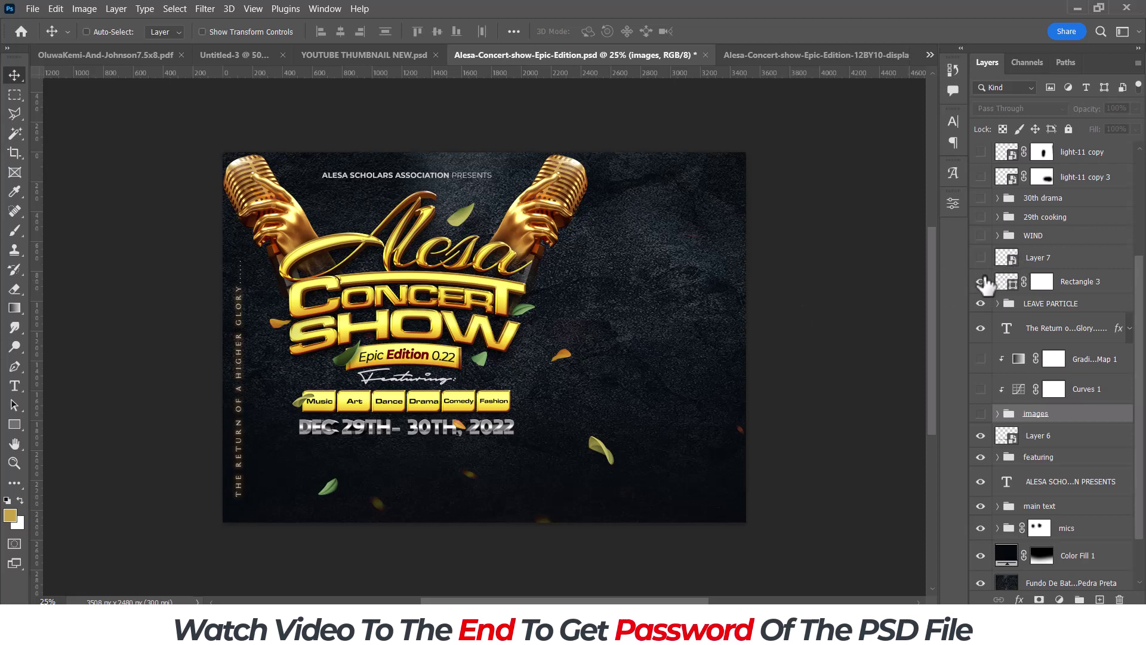
{"action": "left_click", "coordinate": [1069, 286]}
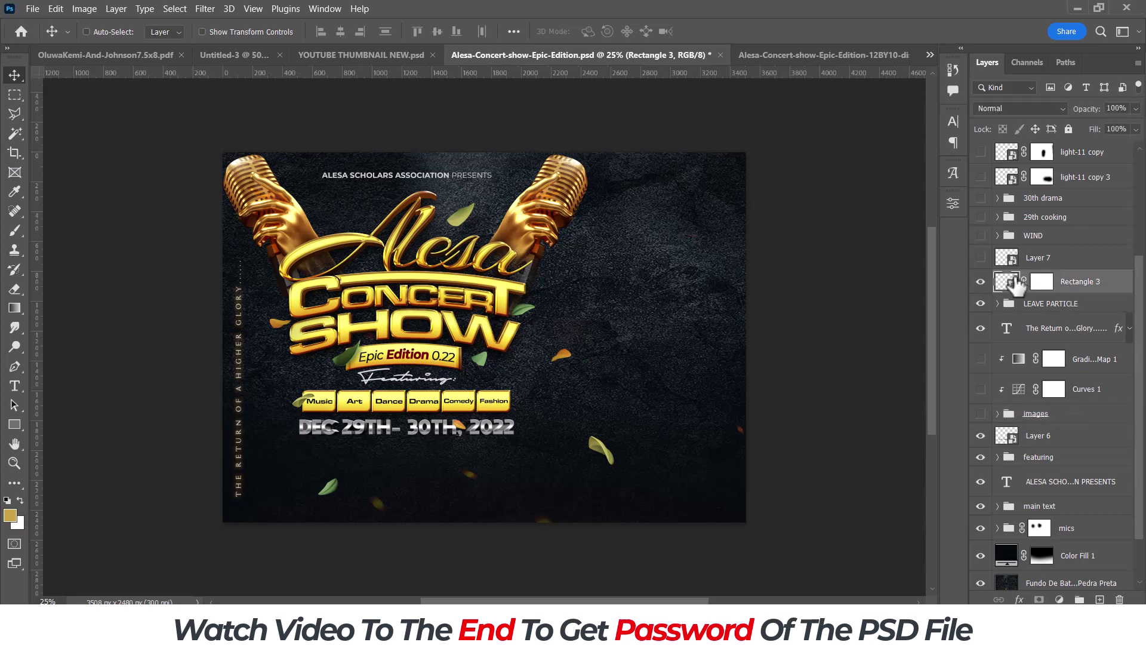
{"action": "left_click", "coordinate": [981, 258]}
{"action": "left_click", "coordinate": [981, 235]}
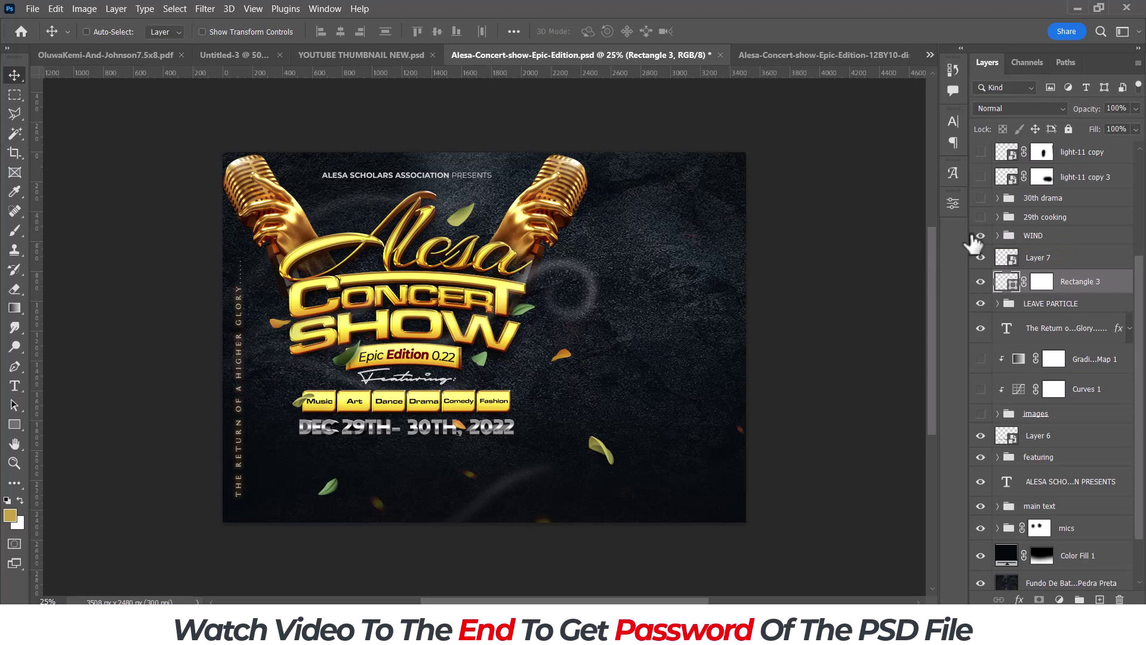
- Zoom in and out to inspect the flyer, then turn the images group back on
{"action": "key", "text": "ctrl+plus"}
{"action": "key", "text": "ctrl+minus"}
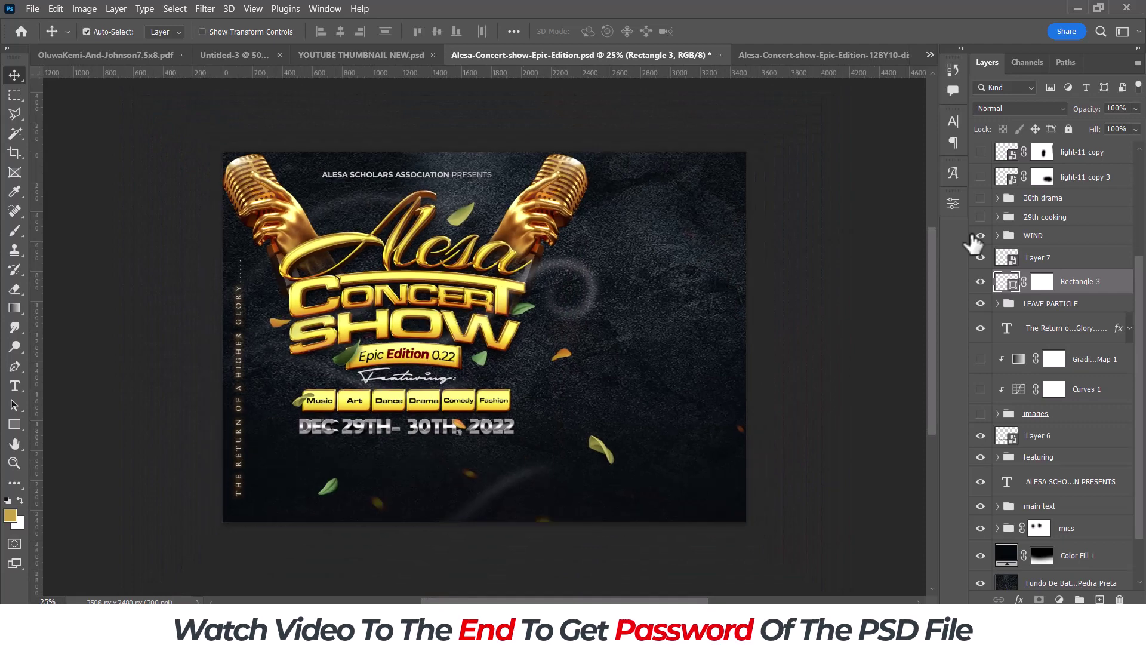
{"action": "key", "text": "ctrl"}
{"action": "key", "text": "ctrl+plus"}
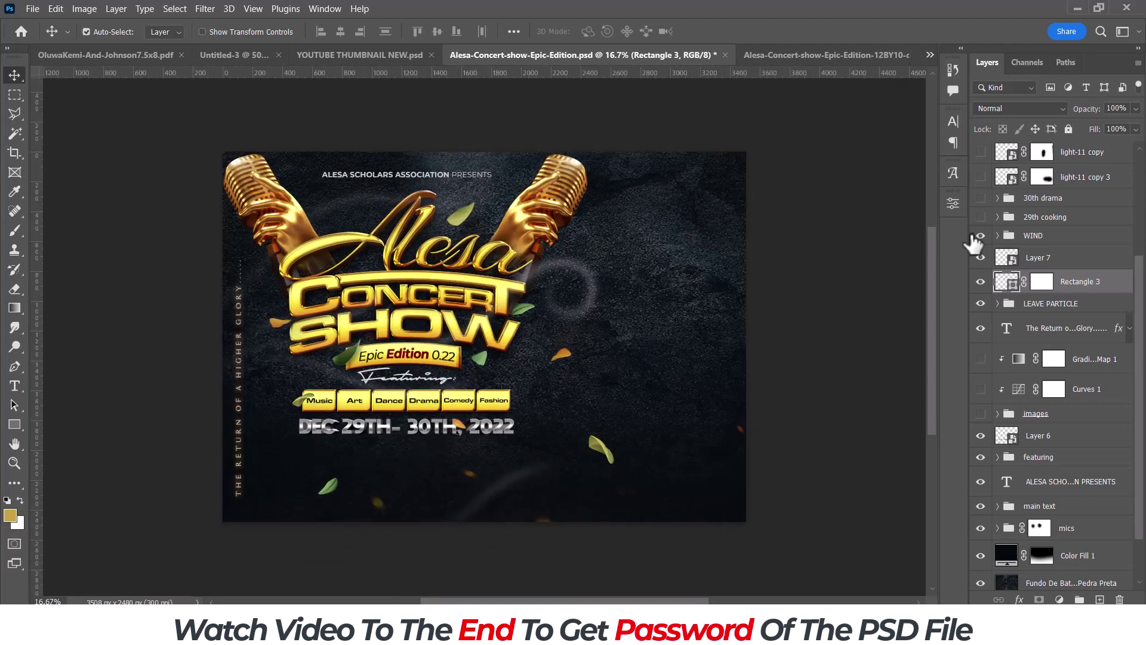
{"action": "key", "text": "ctrl+minus"}
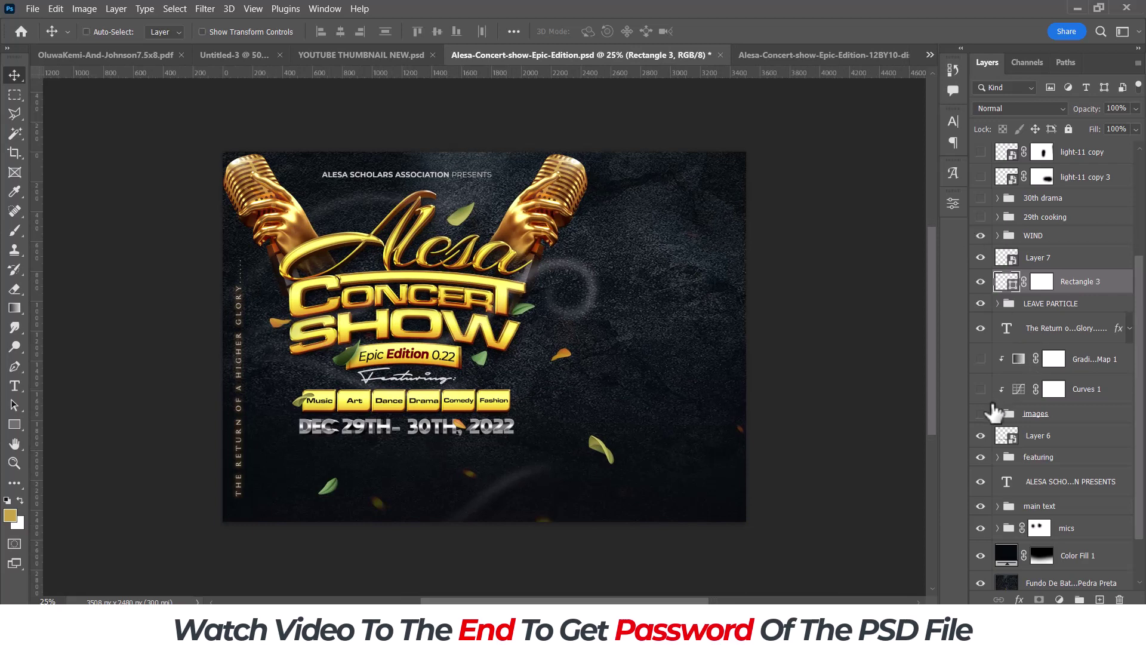
{"action": "left_click", "coordinate": [981, 414]}
{"action": "scroll", "coordinate": [721, 382], "scroll_direction": "up", "scroll_amount": 1}
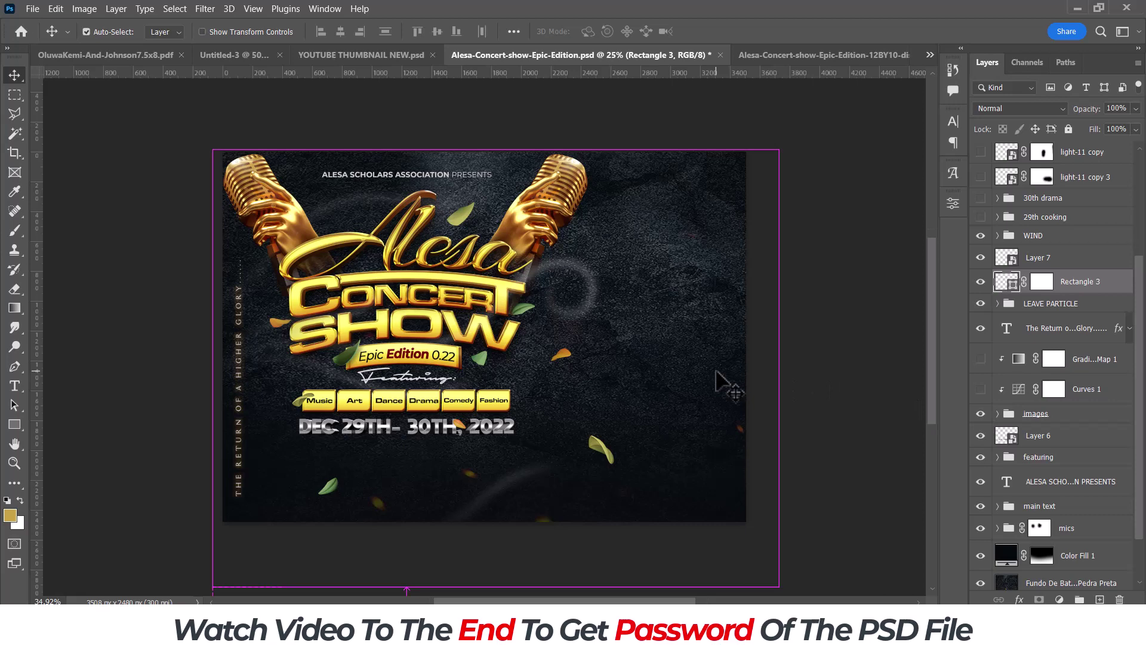
{"action": "scroll", "coordinate": [721, 382], "scroll_direction": "down", "scroll_amount": 1}
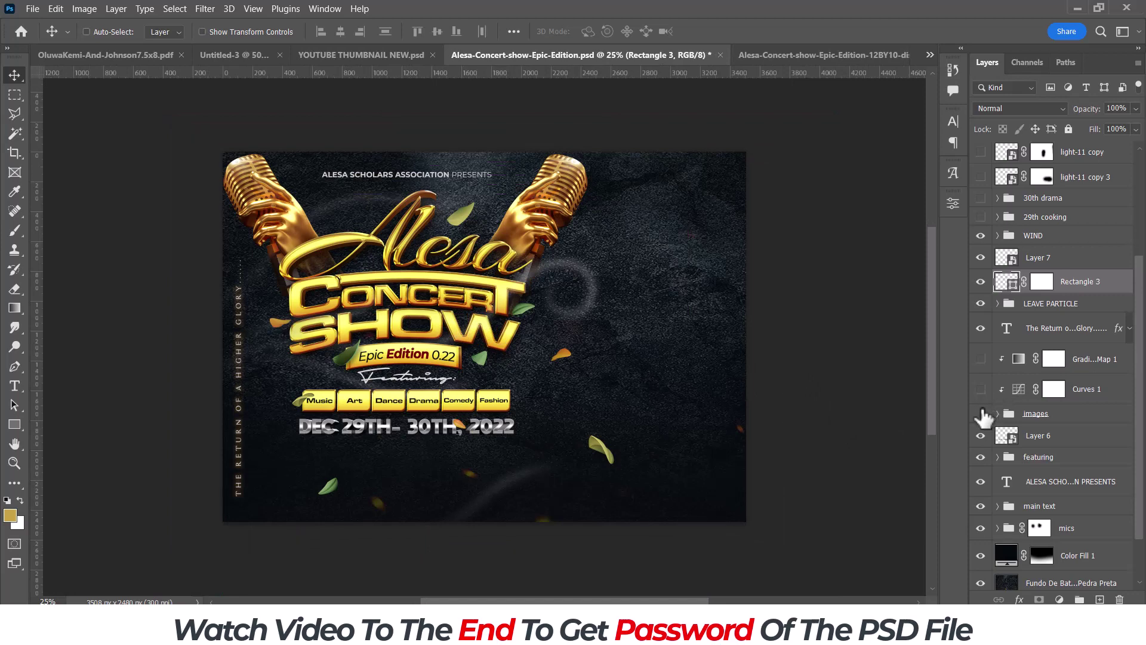
- Show the 29th Cooking Music Night and 30th Drama Award Night banners plus two light flare layers
{"action": "left_click", "coordinate": [981, 216]}
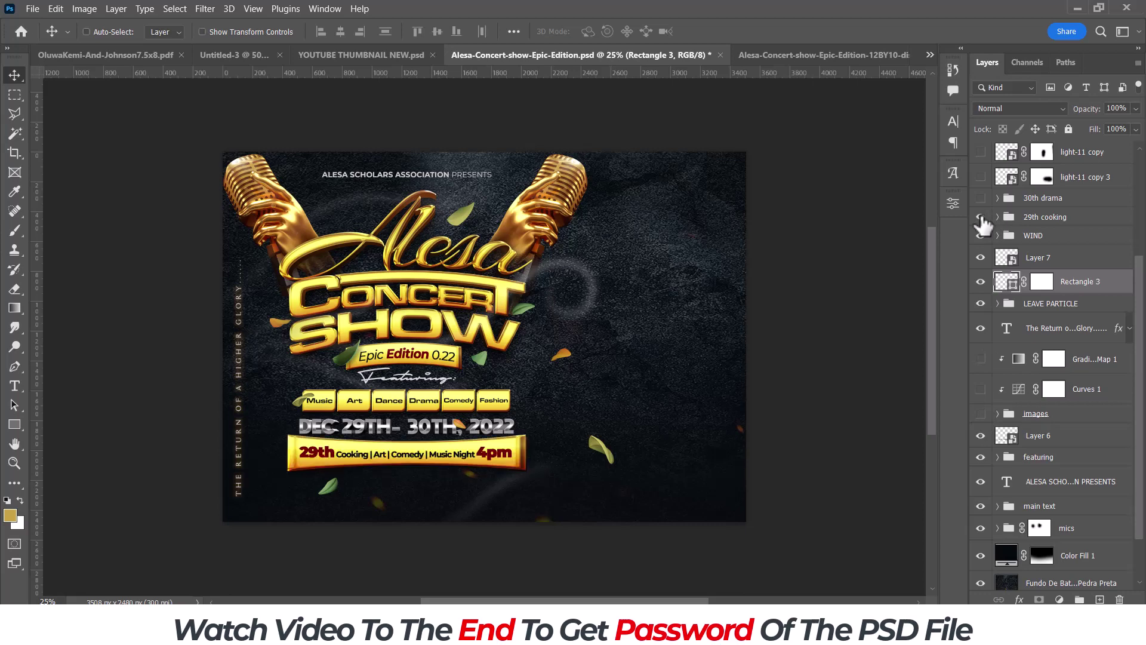
{"action": "left_click", "coordinate": [982, 198]}
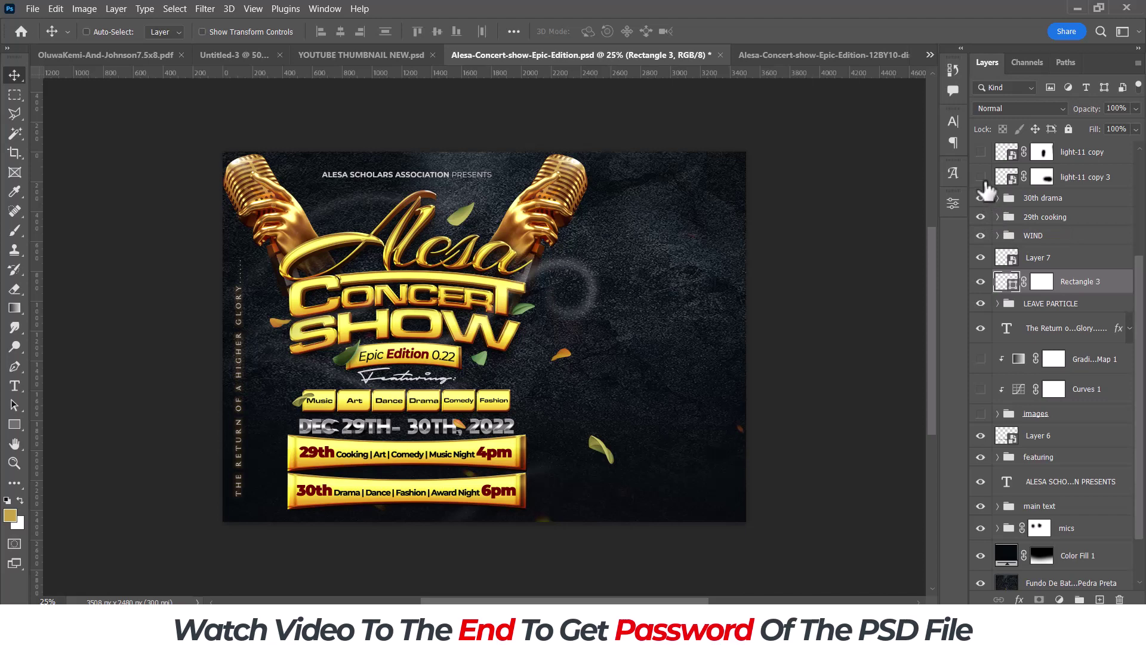
{"action": "left_click", "coordinate": [984, 177]}
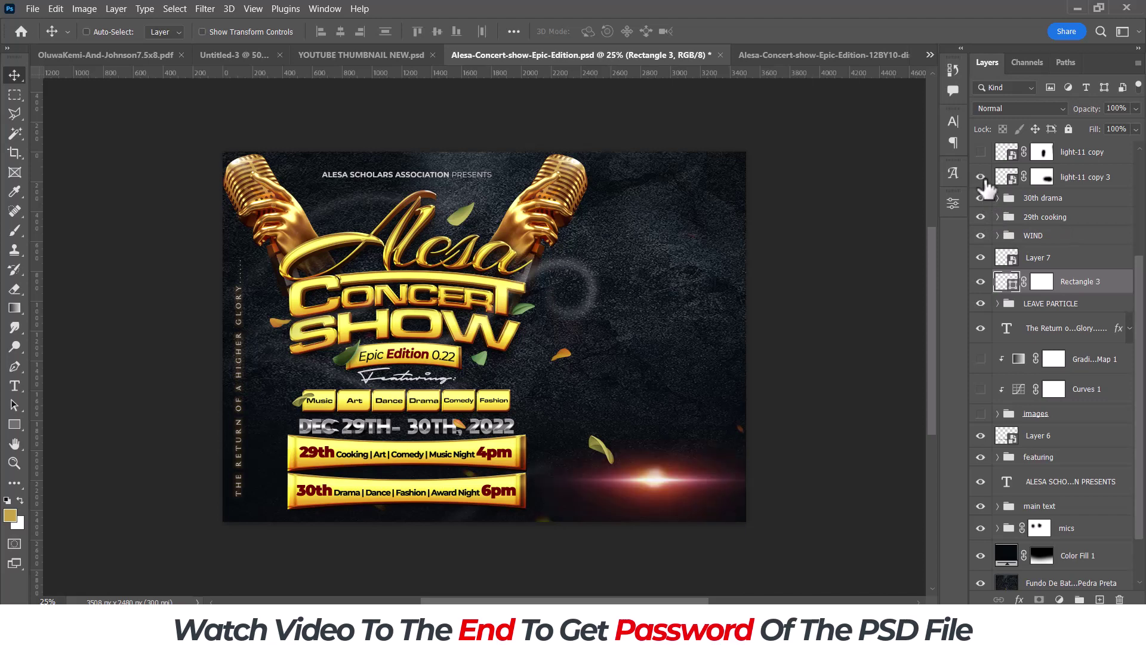
{"action": "left_click", "coordinate": [981, 152]}
- Show the performer photo collage, light-11 copy 2 glow and VENUE: ALESA TOWN SQUARE text
{"action": "left_click_drag", "start_coordinate": [1141, 308], "coordinate": [1141, 245]}
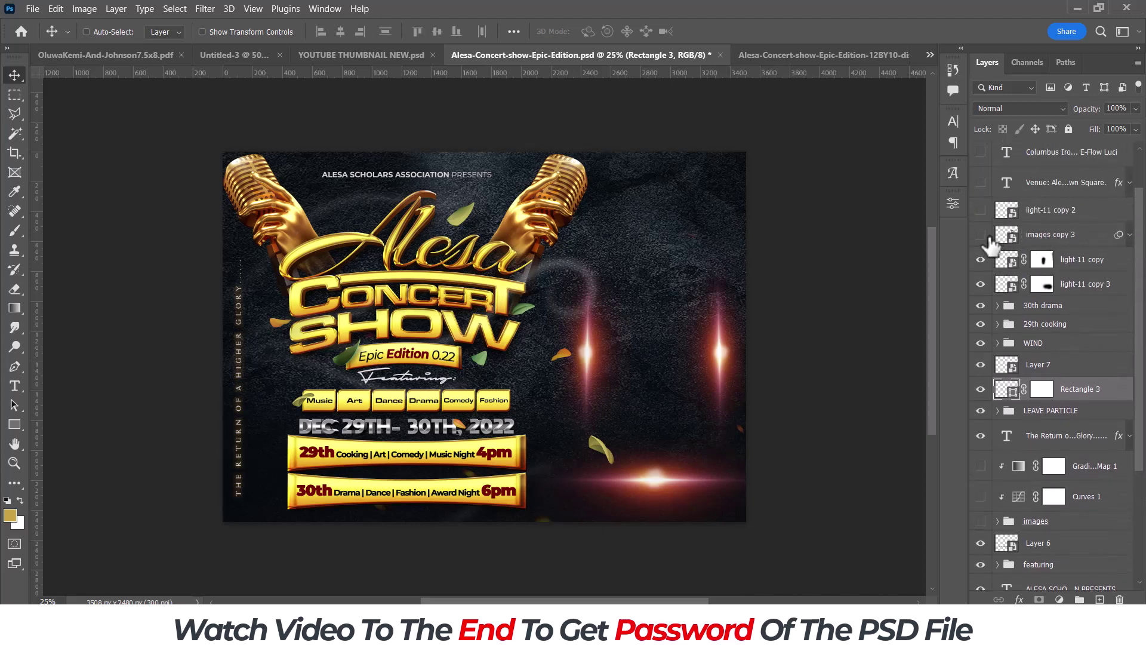
{"action": "left_click", "coordinate": [987, 237]}
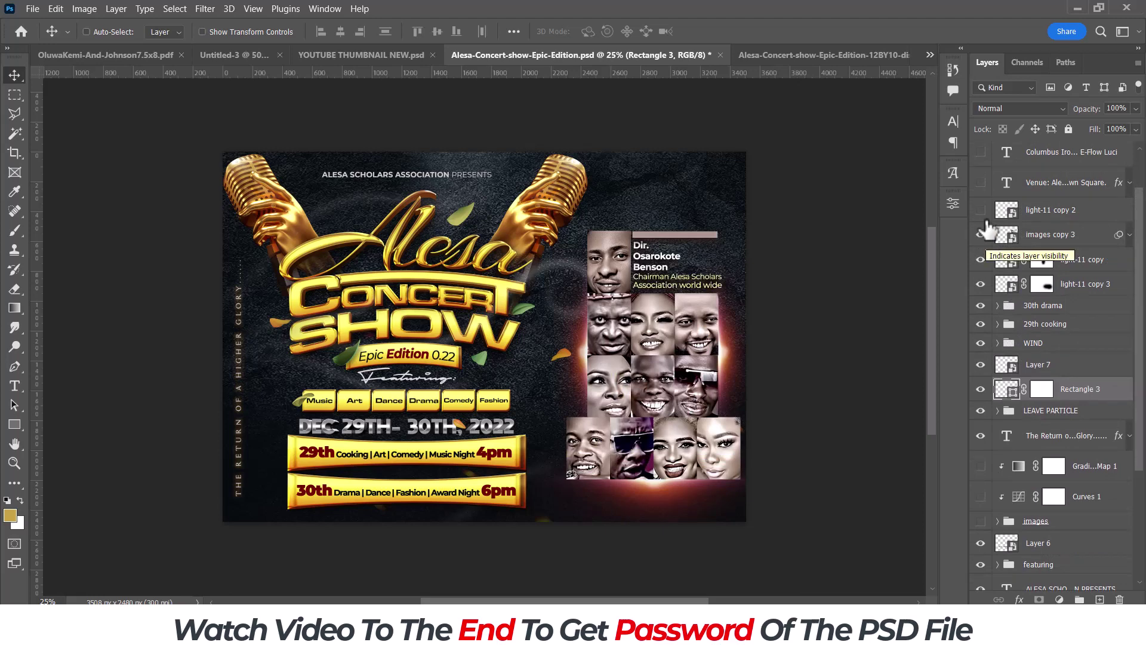
{"action": "left_click", "coordinate": [982, 210]}
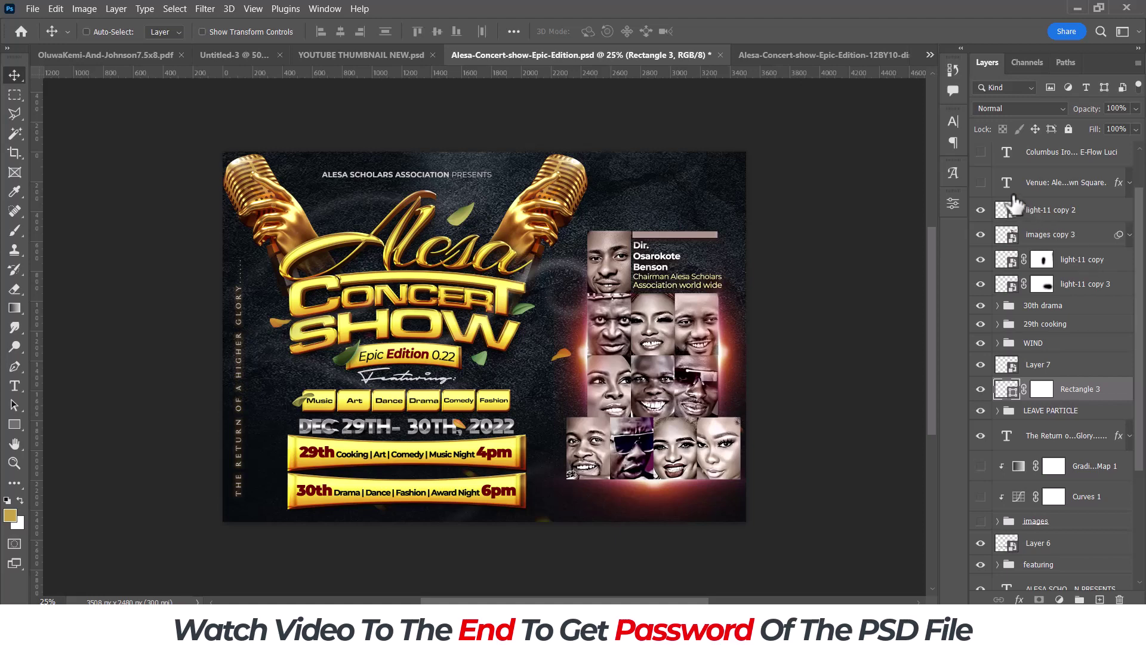
{"action": "left_click", "coordinate": [1129, 237]}
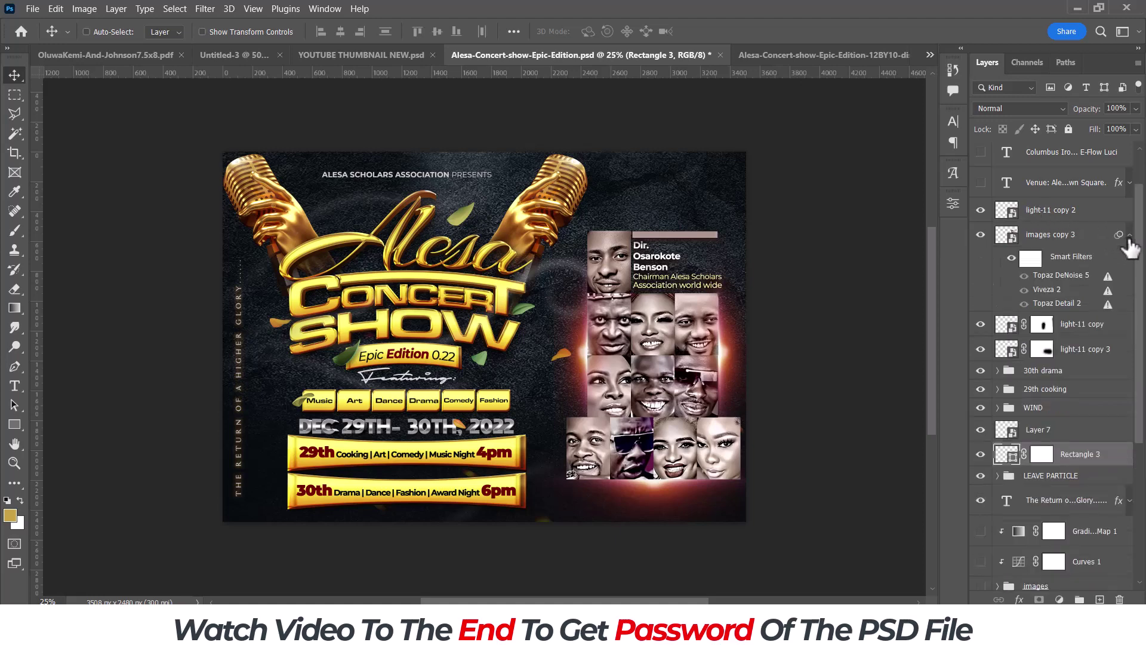
{"action": "left_click", "coordinate": [1129, 236]}
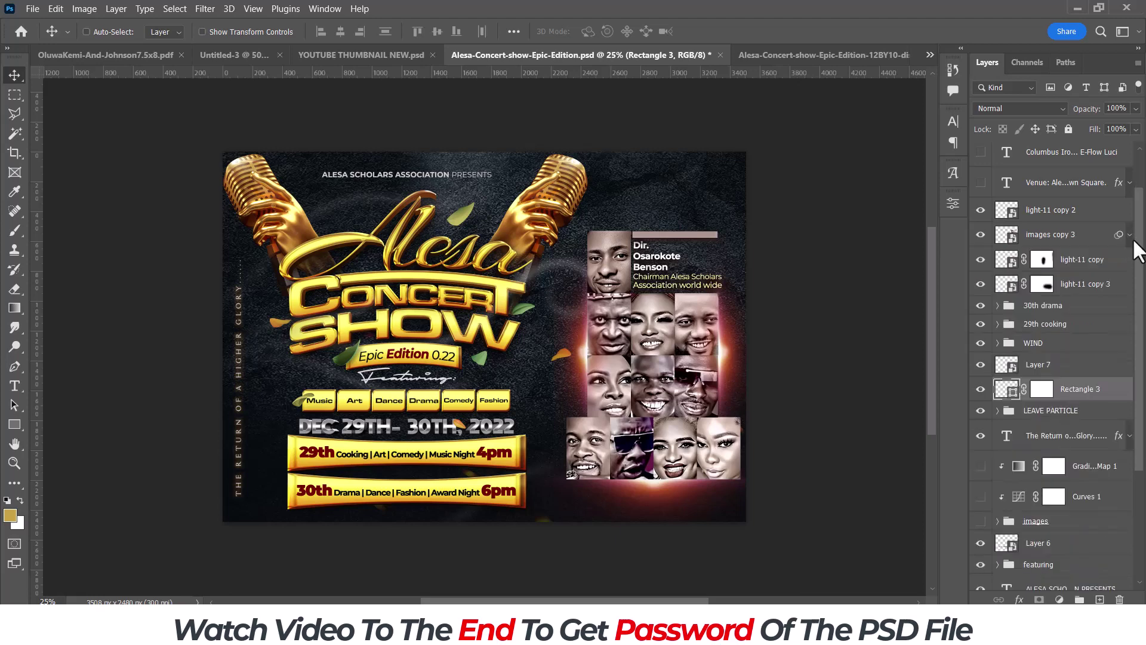
{"action": "scroll", "coordinate": [1140, 235], "scroll_direction": "up", "scroll_amount": 2}
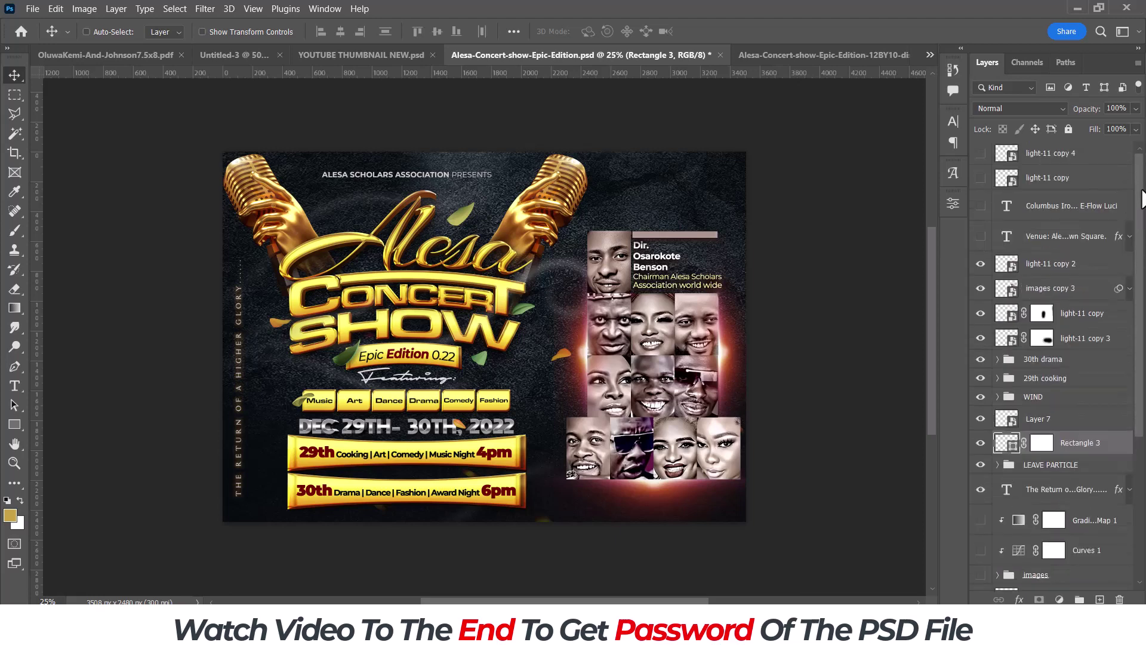
{"action": "left_click", "coordinate": [981, 237]}
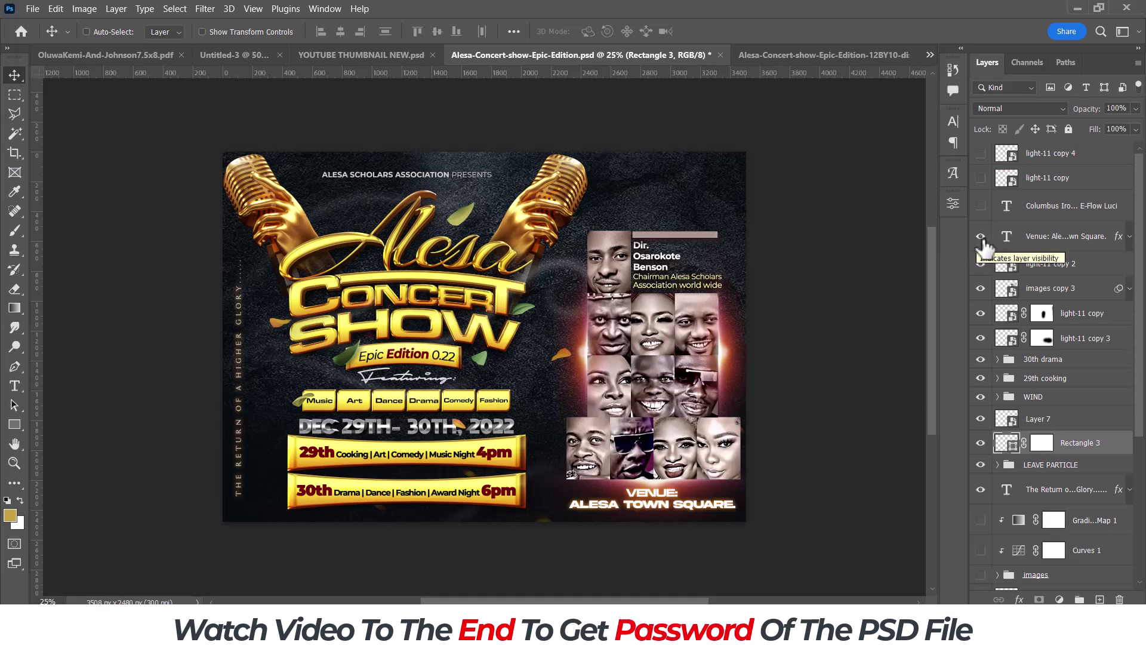
- Show the performer lineup text plus the light-11 copy and light-11 copy 4 glows
{"action": "left_click", "coordinate": [980, 206]}
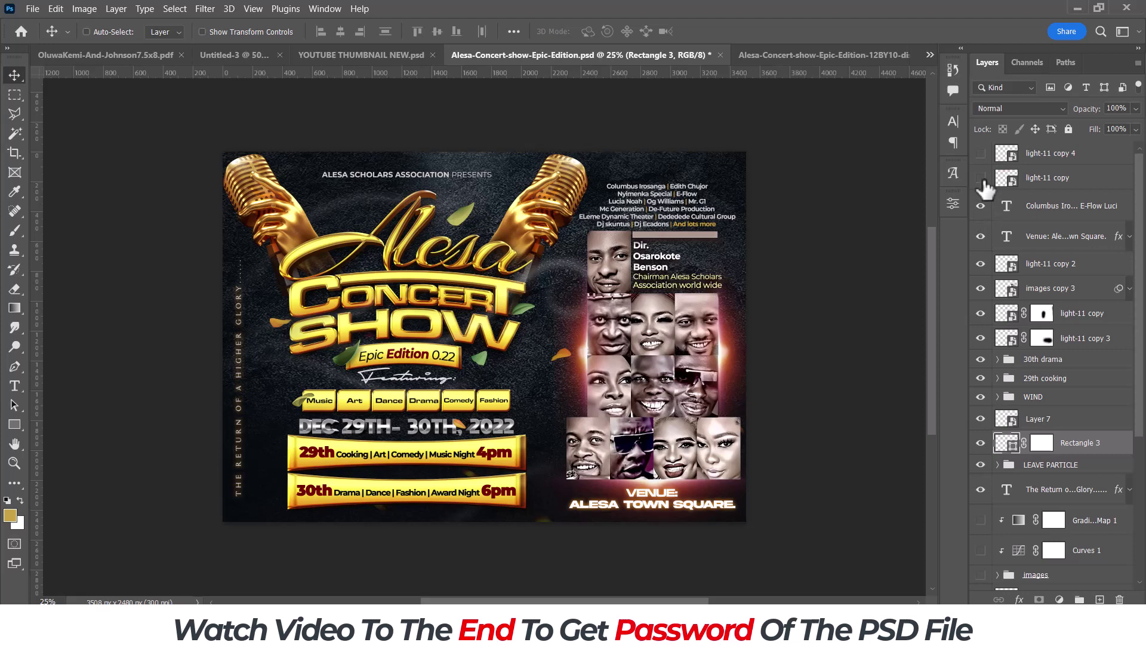
{"action": "left_click", "coordinate": [980, 178]}
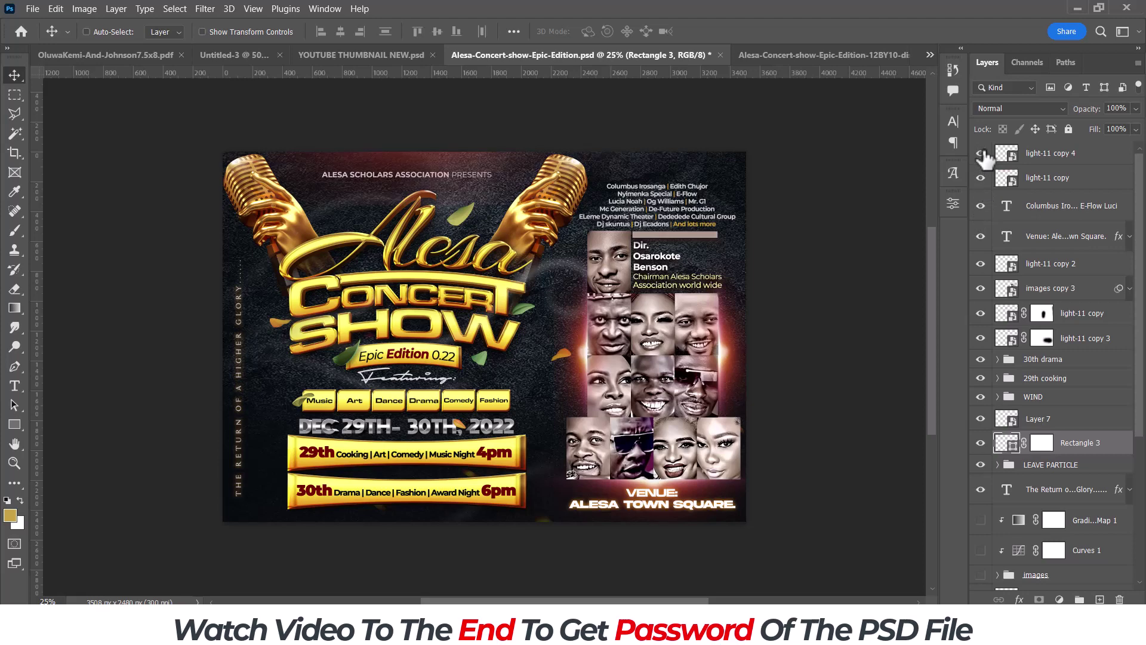
{"action": "left_click", "coordinate": [981, 154]}
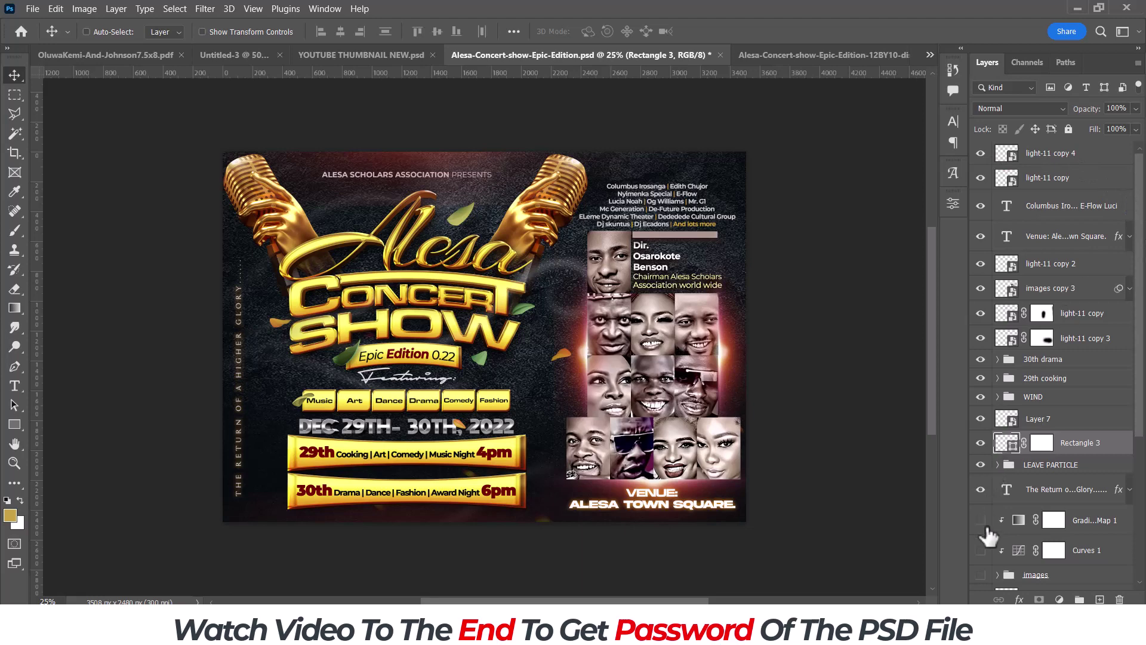
- Delete the hidden Gradient Map 1, Curves 1 and images layers
{"action": "left_click", "coordinate": [1098, 521]}
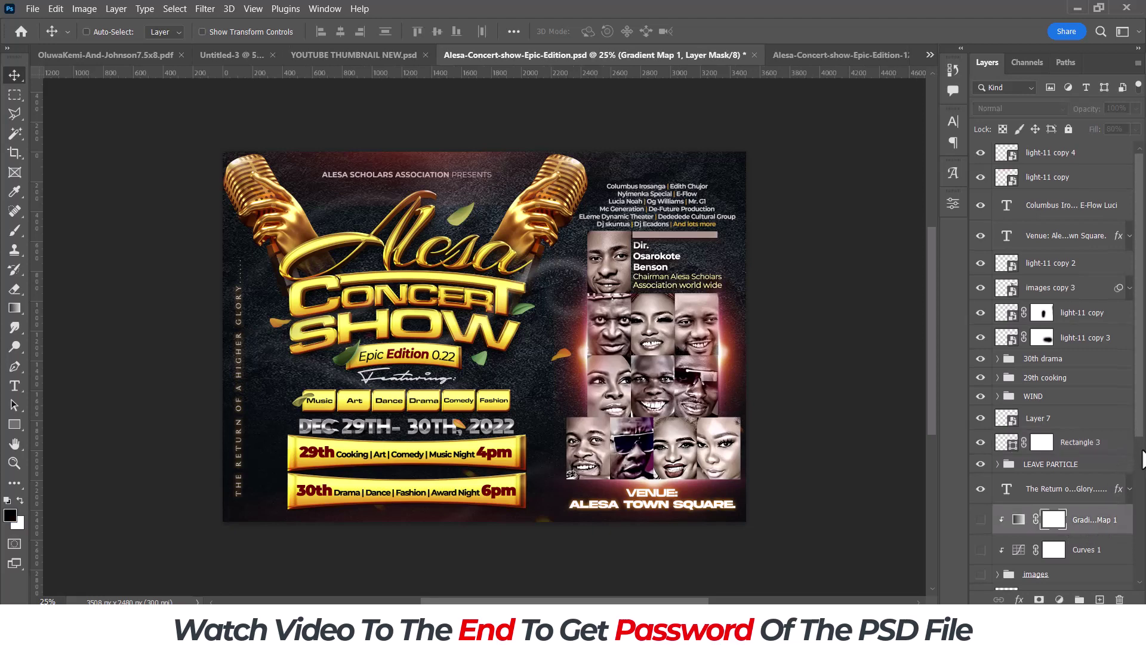
{"action": "scroll", "coordinate": [1123, 472], "scroll_direction": "down", "scroll_amount": 2}
{"action": "scroll", "coordinate": [1122, 471], "scroll_direction": "down", "scroll_amount": 1}
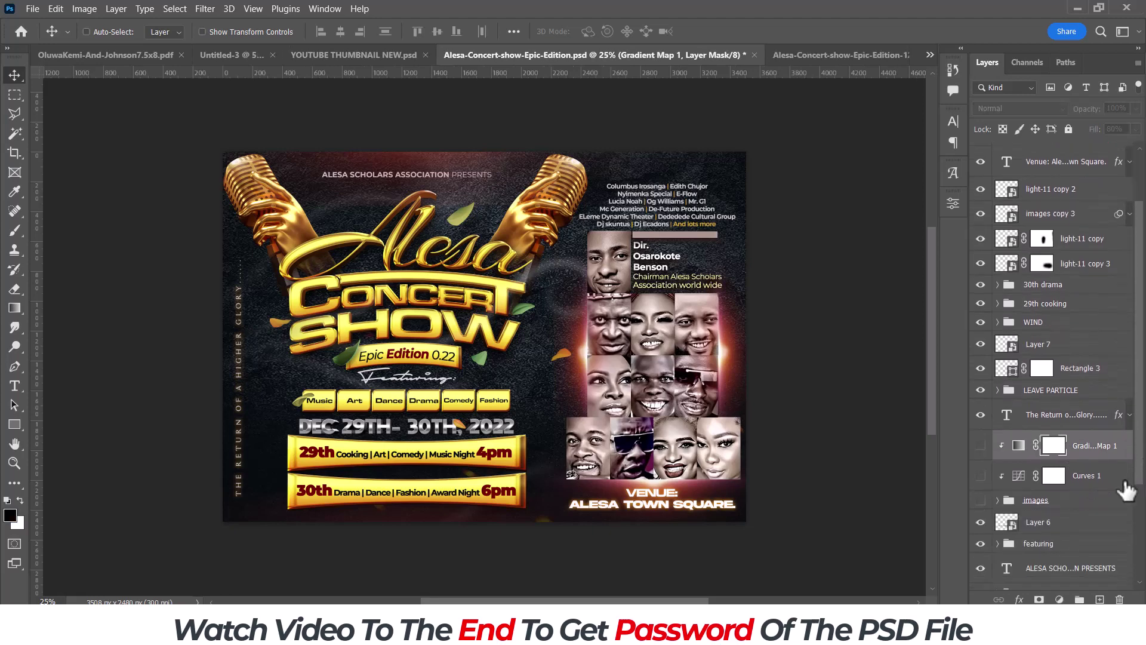
{"action": "left_click", "coordinate": [1068, 504], "text": "shift"}
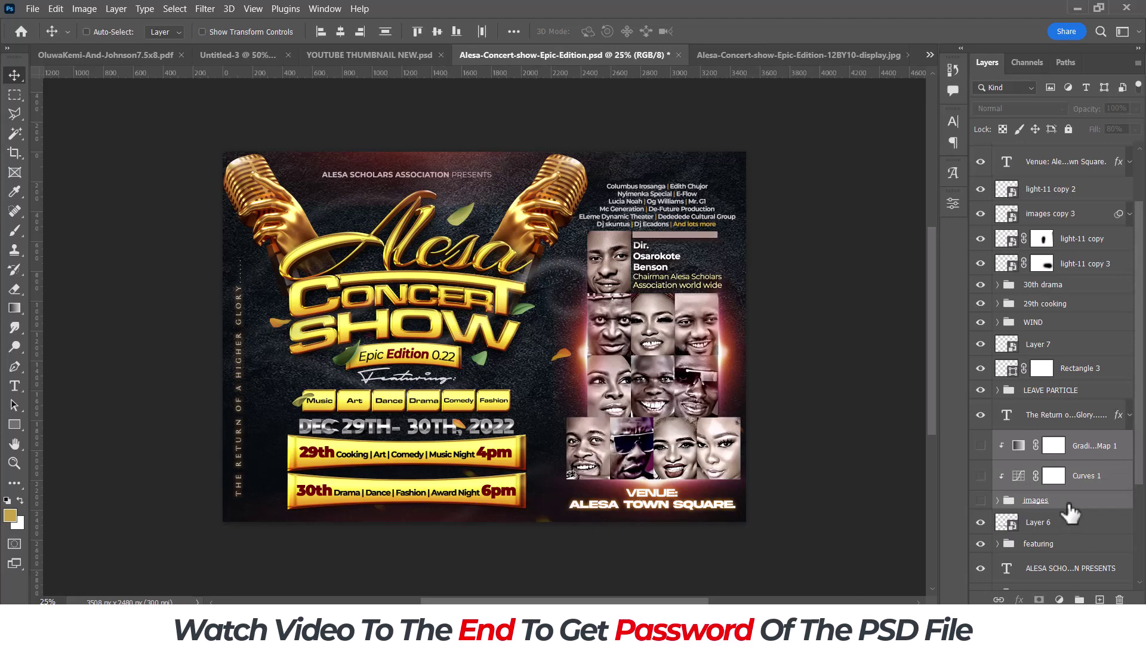
{"action": "key", "text": "Delete"}
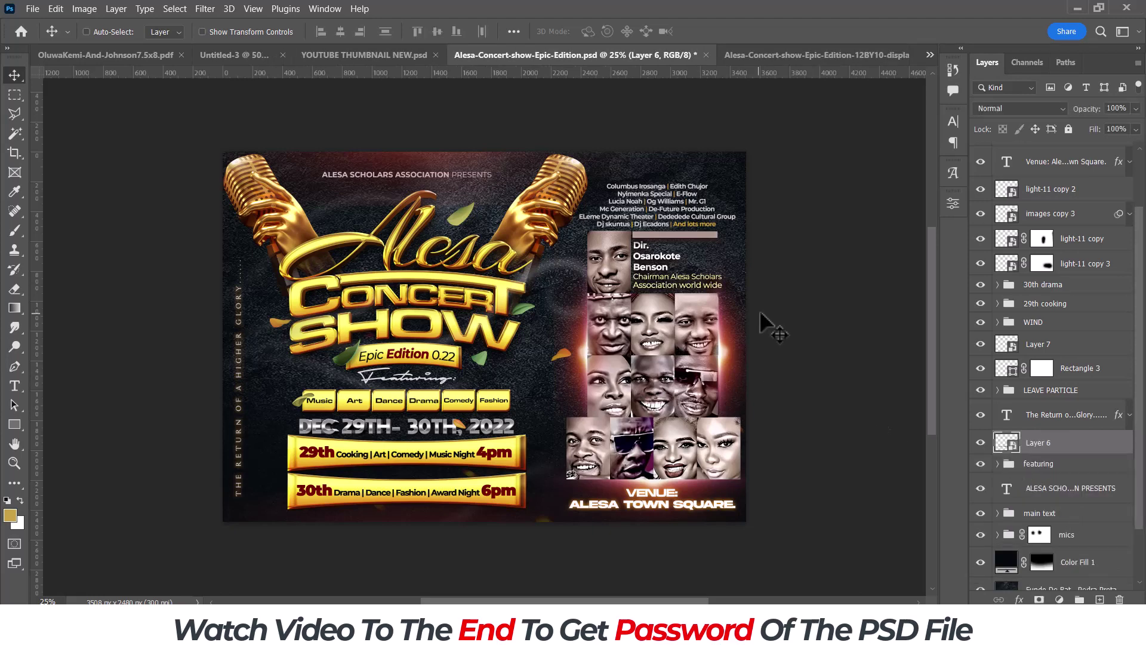
{"action": "scroll", "coordinate": [1144, 274], "scroll_direction": "up", "scroll_amount": 2}
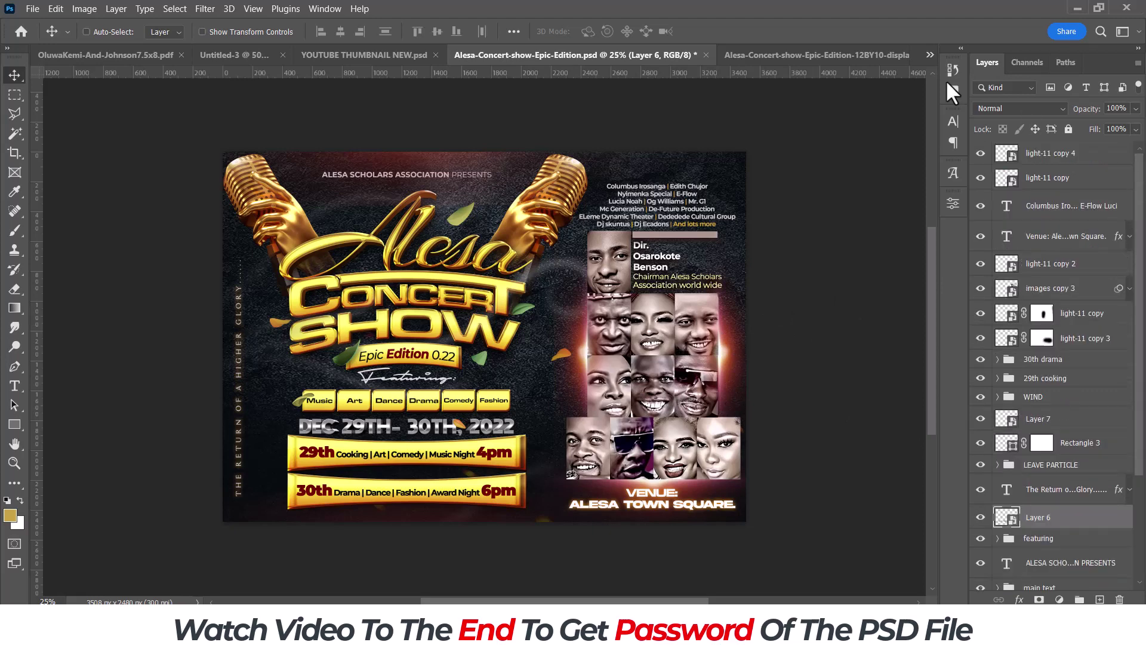
- Switch to display.jpg and zoom in and out on the flyer shown on the billboard
{"action": "left_click", "coordinate": [833, 58]}
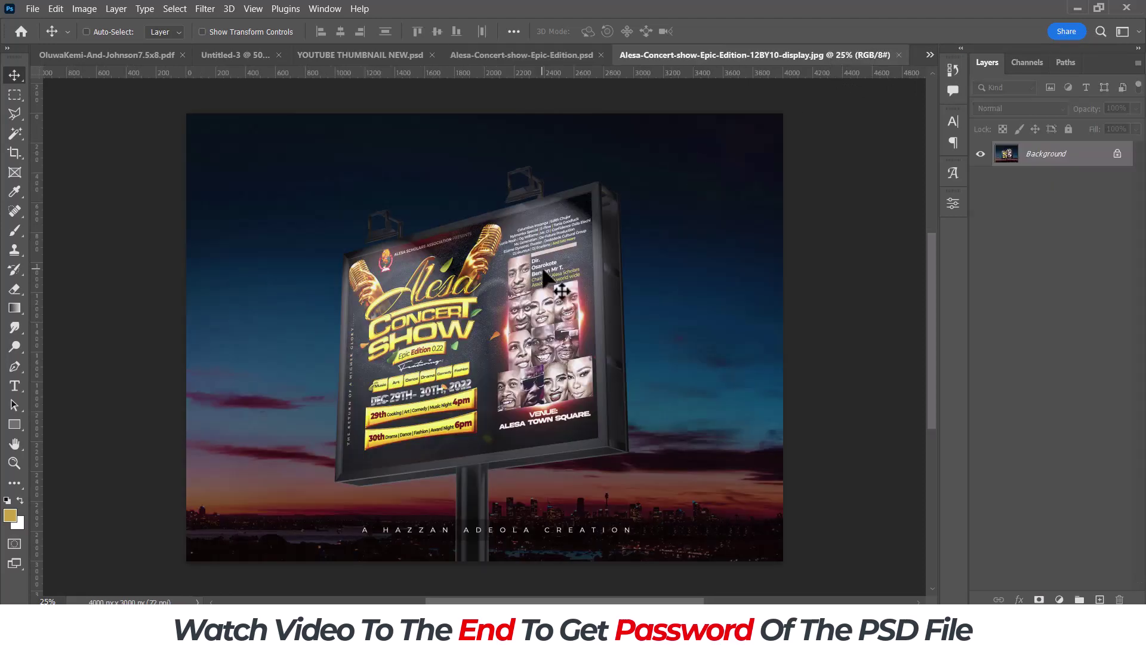
{"action": "key", "text": "ctrl"}
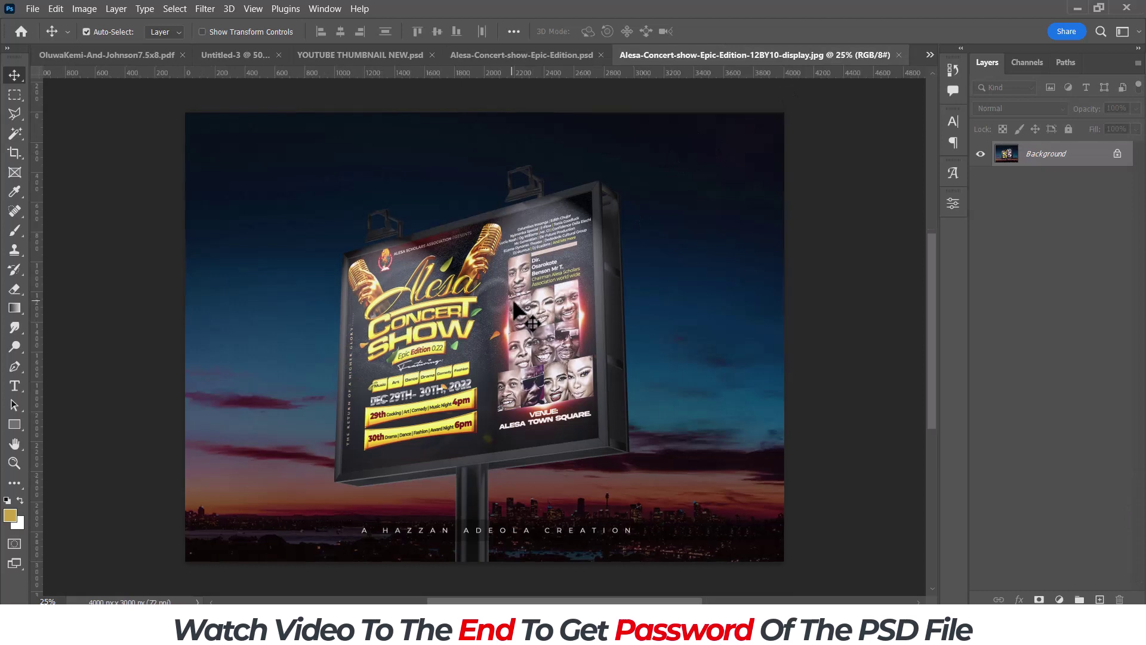
{"action": "key", "text": "ctrl+plus"}
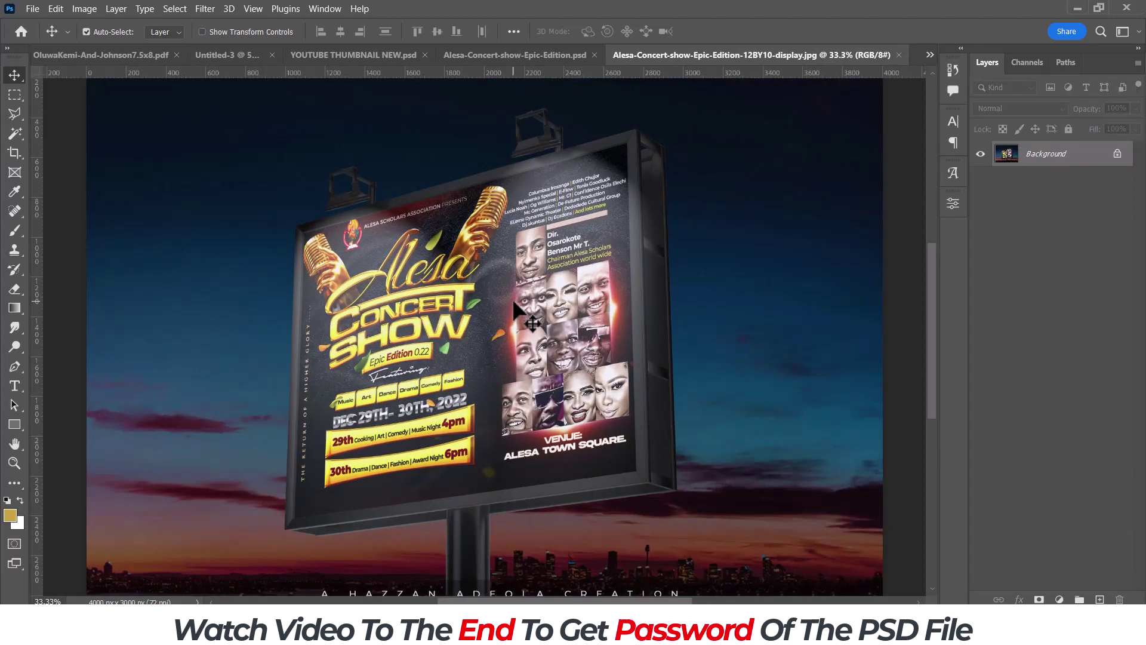
{"action": "key", "text": "ctrl+plus"}
{"action": "key", "text": "ctrl+plus"}
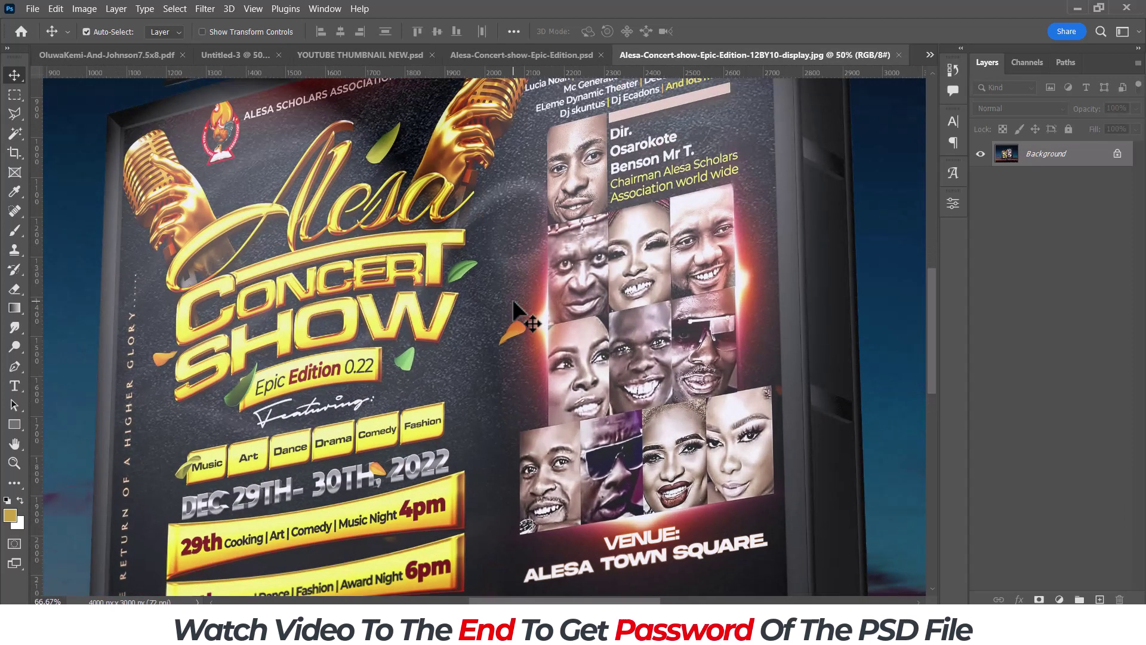
{"action": "key", "text": "ctrl+minus"}
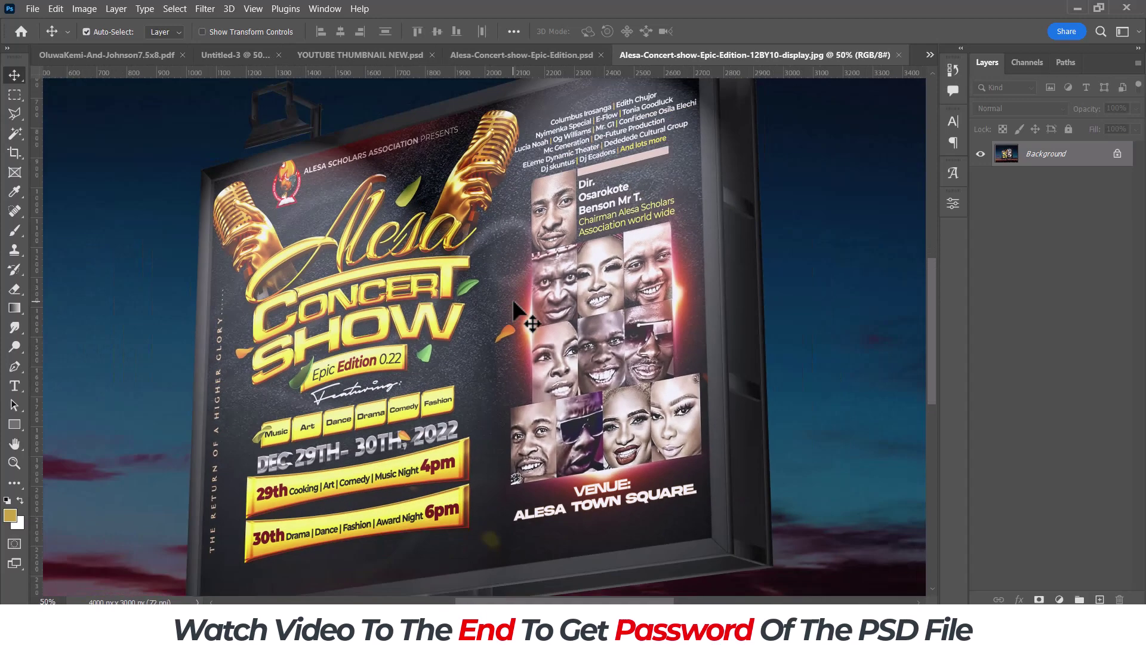
{"action": "key", "text": "ctrl+minus"}
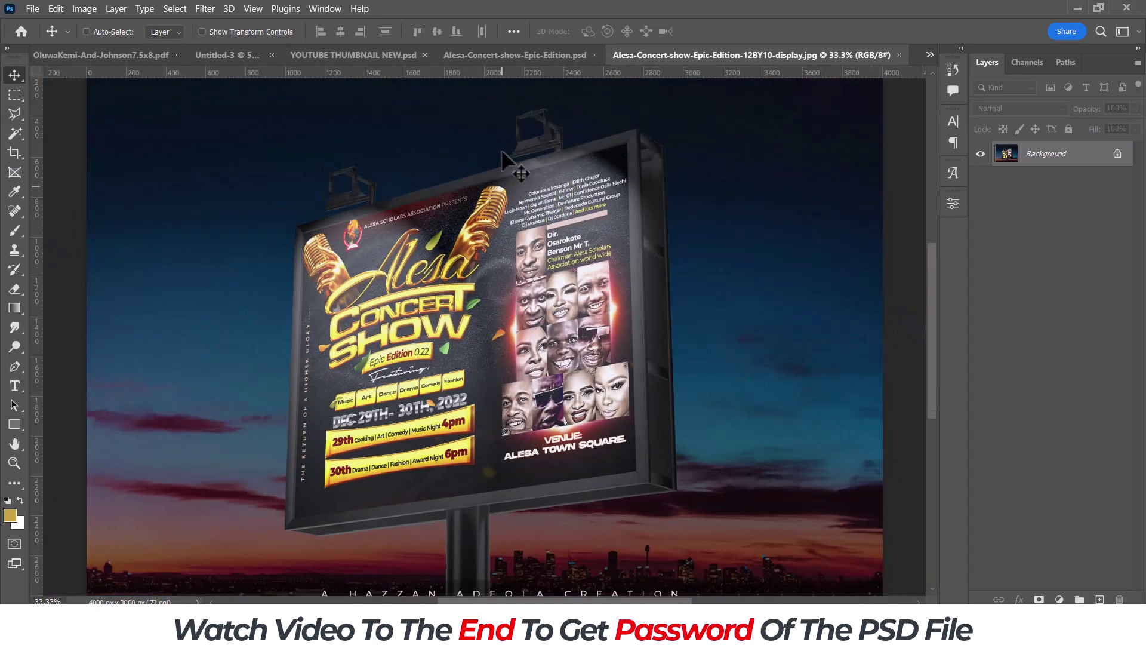
- Switch back to Alesa-Concert-show-Epic-Edition.psd and zoom around the flyer
{"action": "left_click", "coordinate": [543, 53]}
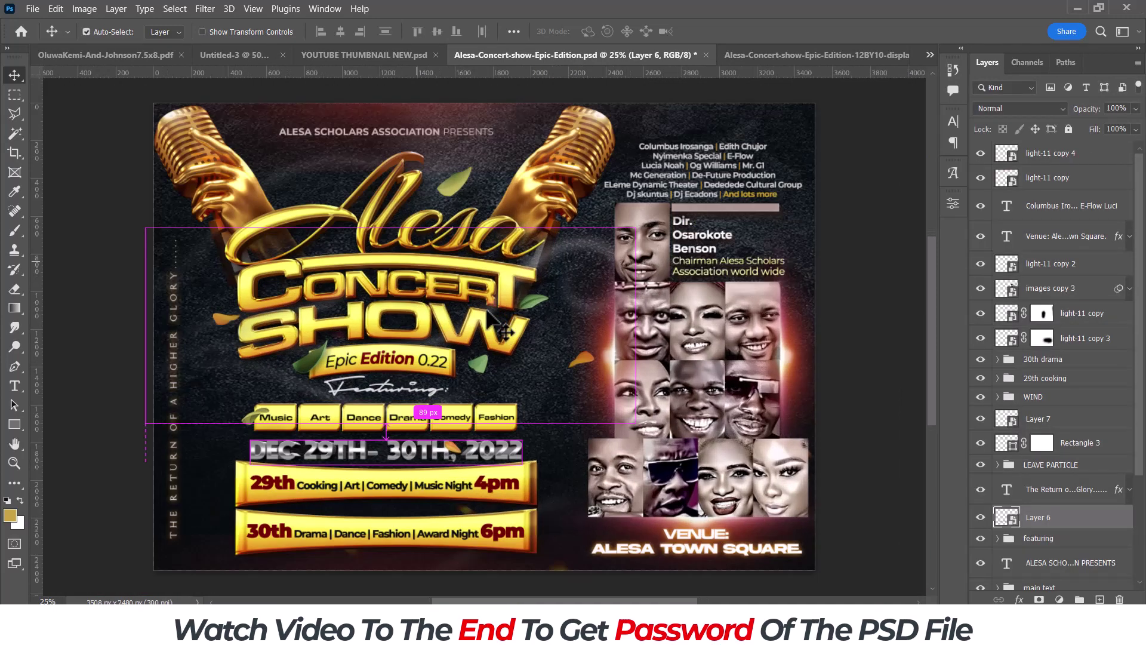
{"action": "key", "text": "ctrl+plus"}
{"action": "key", "text": "ctrl+plus"}
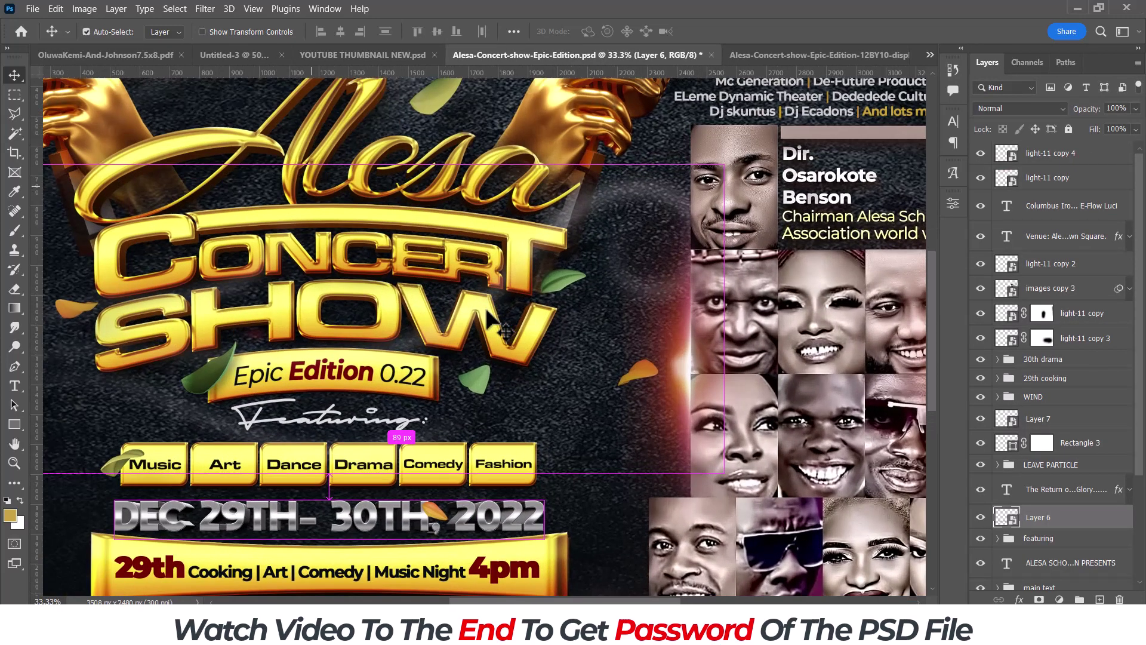
{"action": "scroll", "coordinate": [490, 319], "scroll_direction": "up", "scroll_amount": 2}
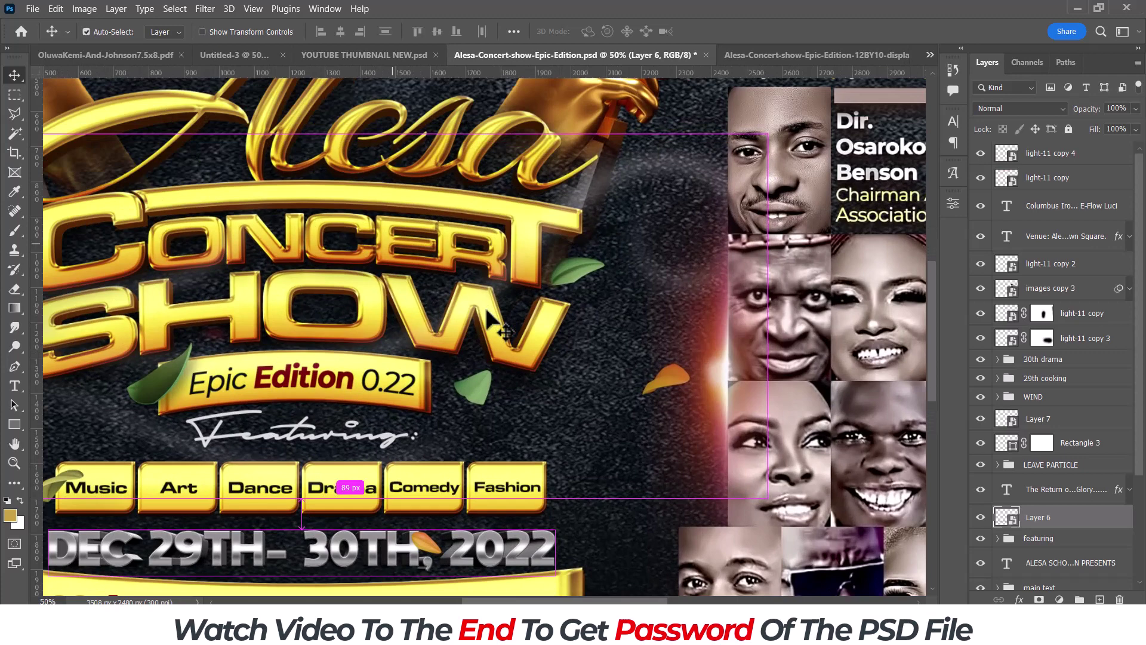
{"action": "scroll", "coordinate": [489, 321], "scroll_direction": "down", "scroll_amount": 1}
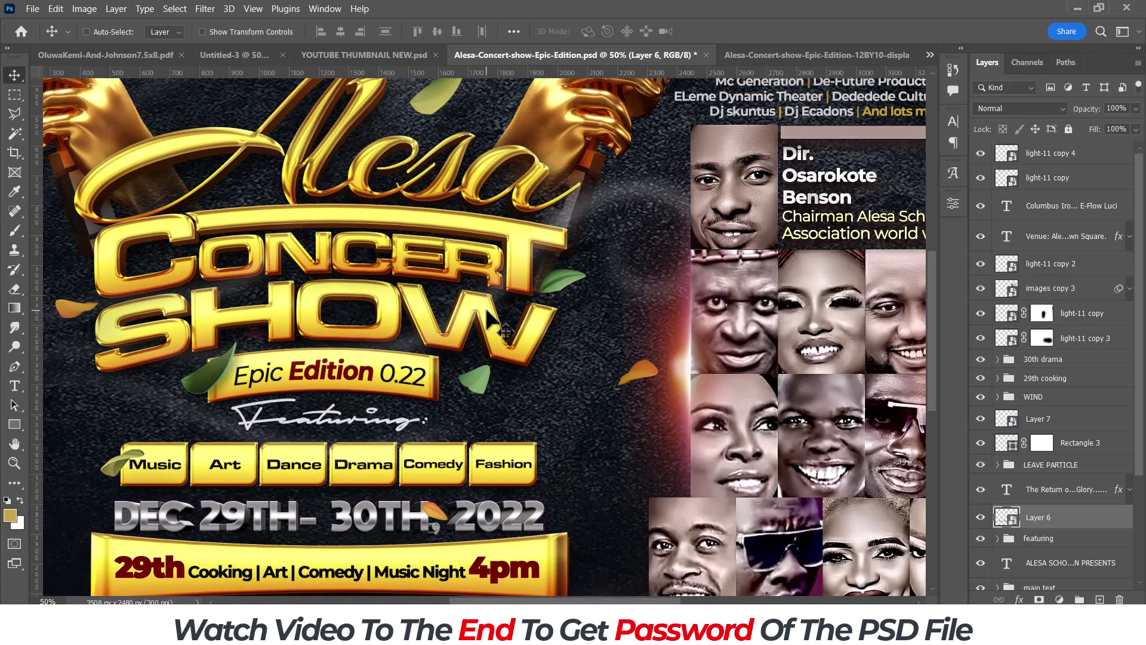
{"action": "scroll", "coordinate": [489, 320], "scroll_direction": "down", "scroll_amount": 1}
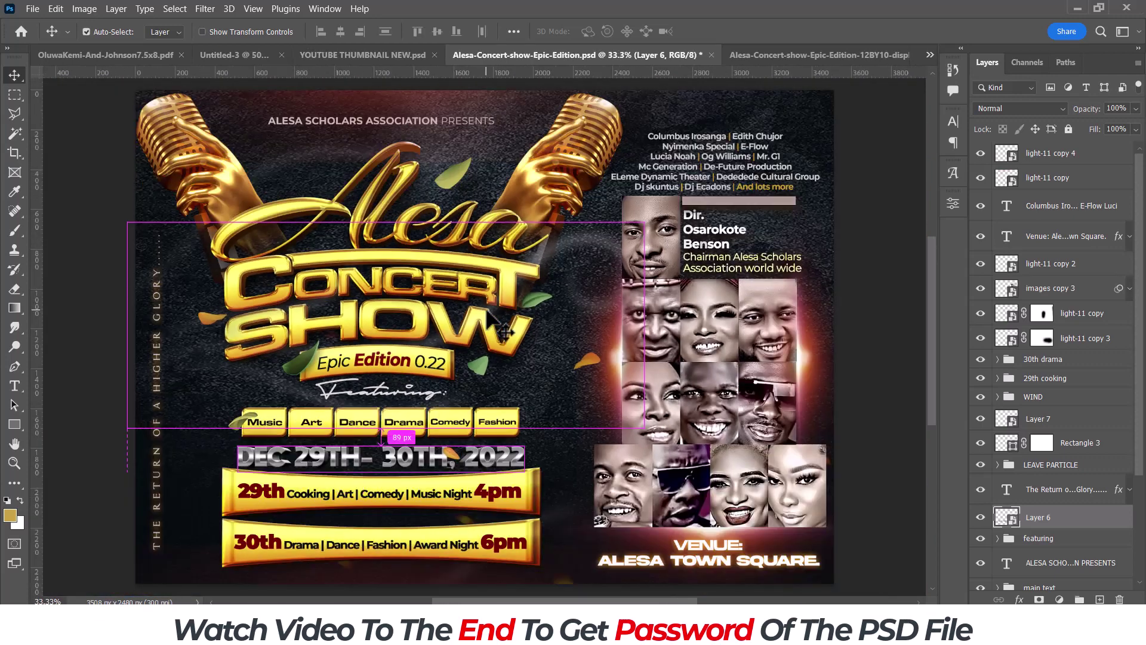
{"action": "scroll", "coordinate": [489, 320], "scroll_direction": "down", "scroll_amount": 1}
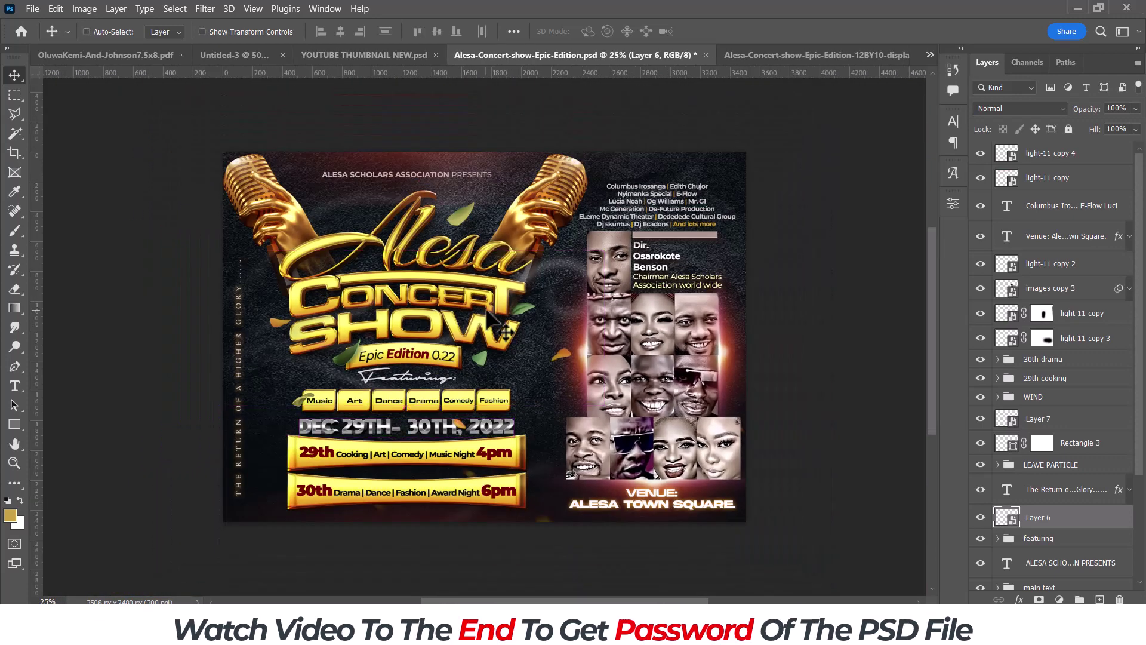
{"action": "scroll", "coordinate": [489, 320], "scroll_direction": "up", "scroll_amount": 1}
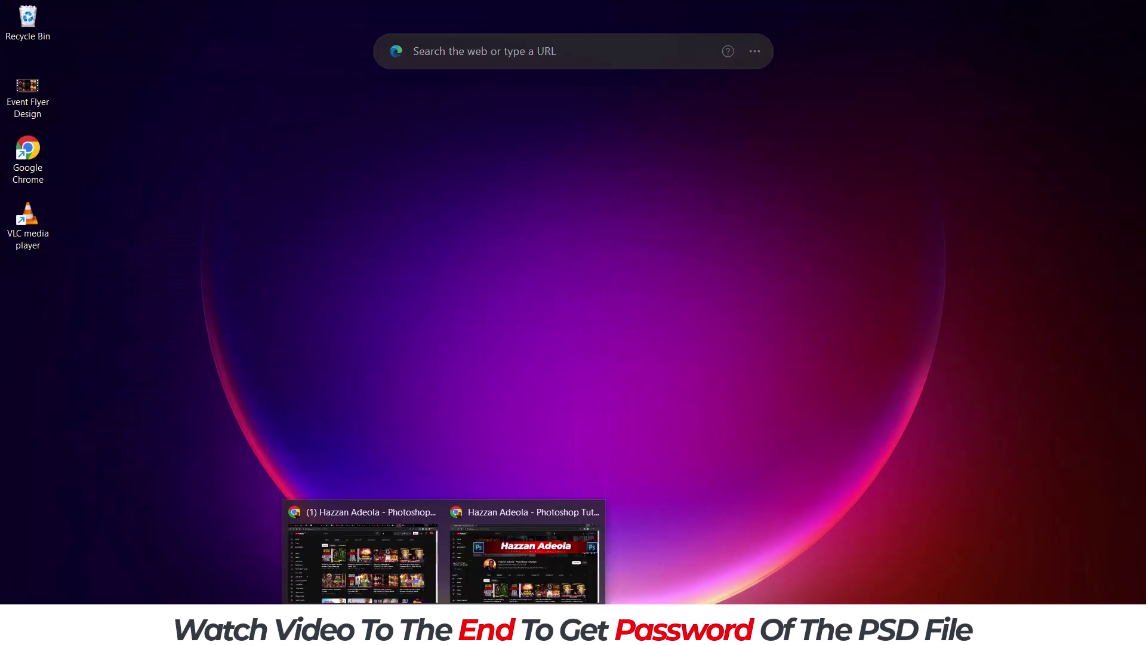
- Scroll the YouTube channel's Videos page down and back up, then minimize Chrome
{"action": "left_click", "coordinate": [497, 577]}
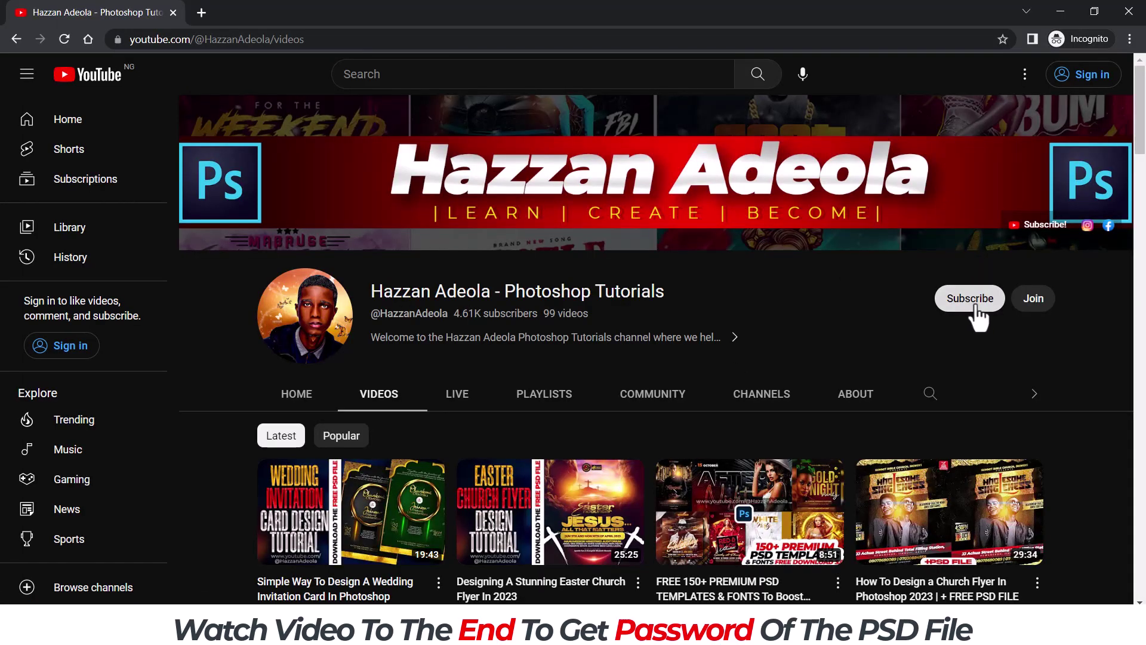
{"action": "left_click_drag", "start_coordinate": [1142, 141], "coordinate": [1142, 448]}
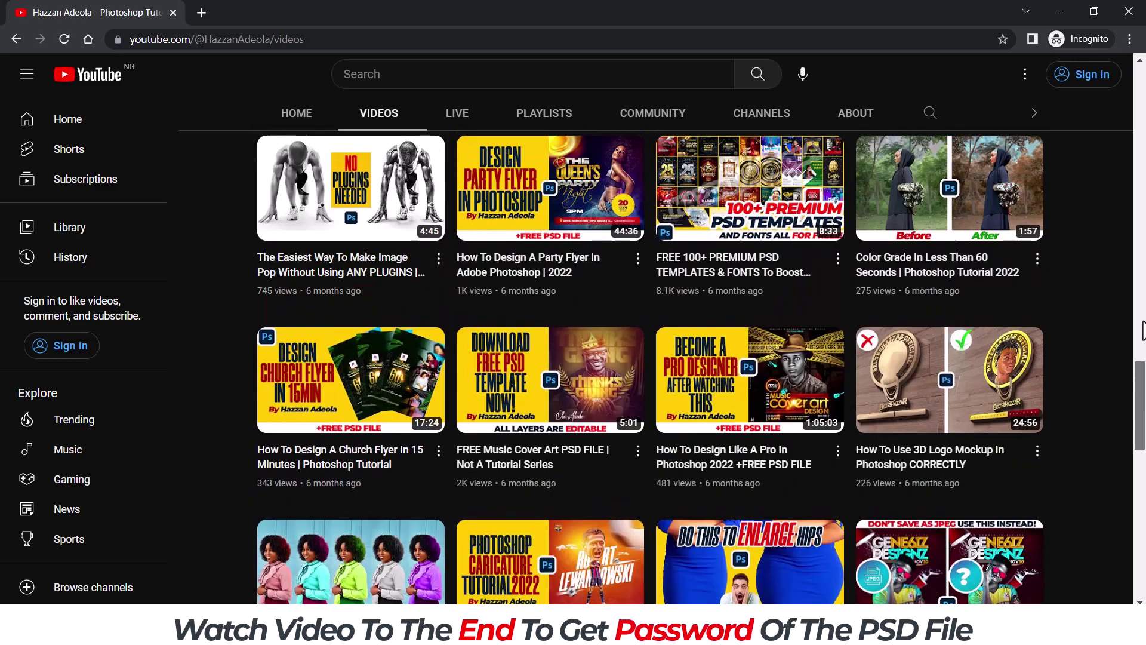
{"action": "mouse_move", "coordinate": [1142, 448]}
{"action": "left_mouse_down"}
{"action": "mouse_move", "coordinate": [1143, 188]}
{"action": "mouse_move", "coordinate": [1056, 17]}
{"action": "left_mouse_up"}
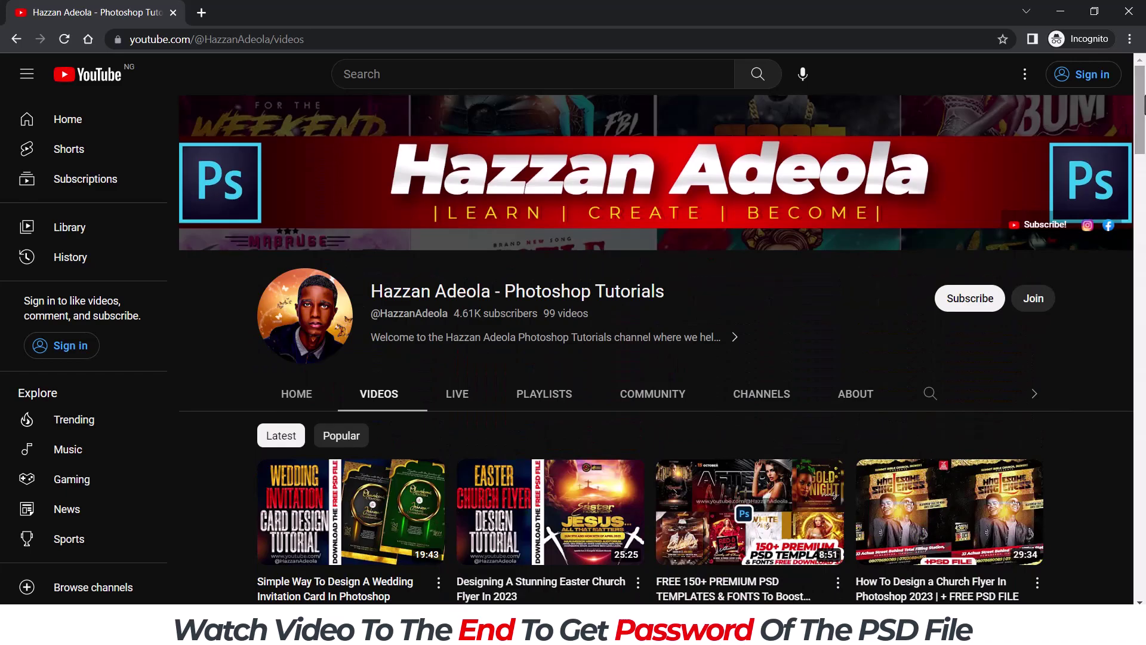
{"action": "left_click", "coordinate": [1055, 13]}
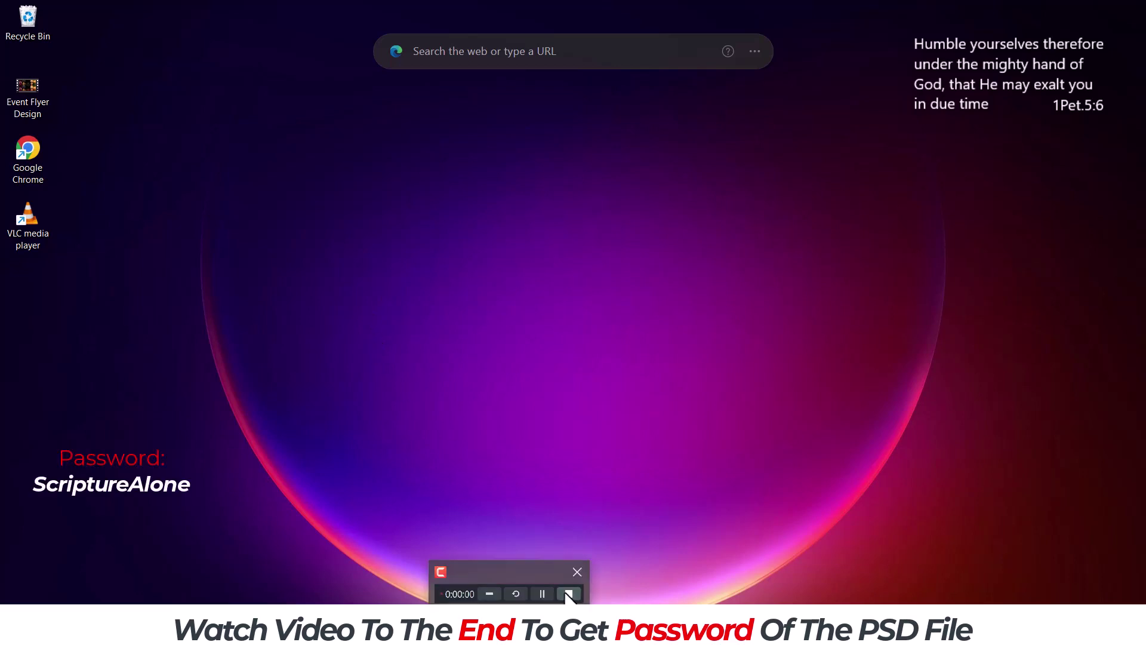
- Stop the Camtasia screen recording from its recorder toolbar
{"action": "left_click", "coordinate": [569, 593]}
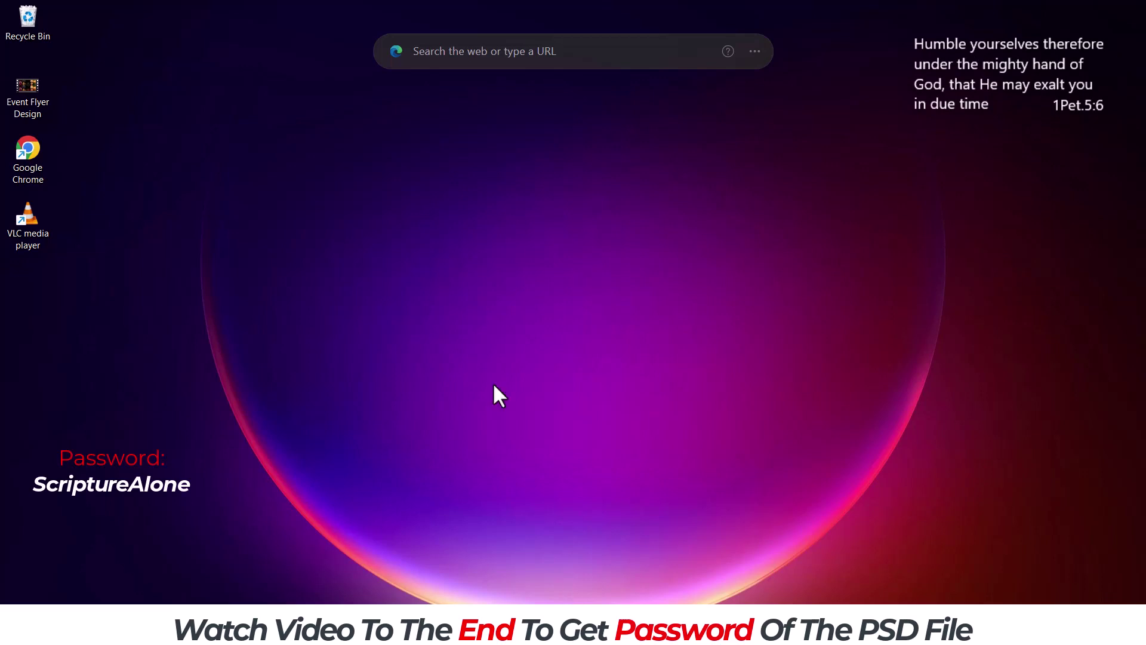